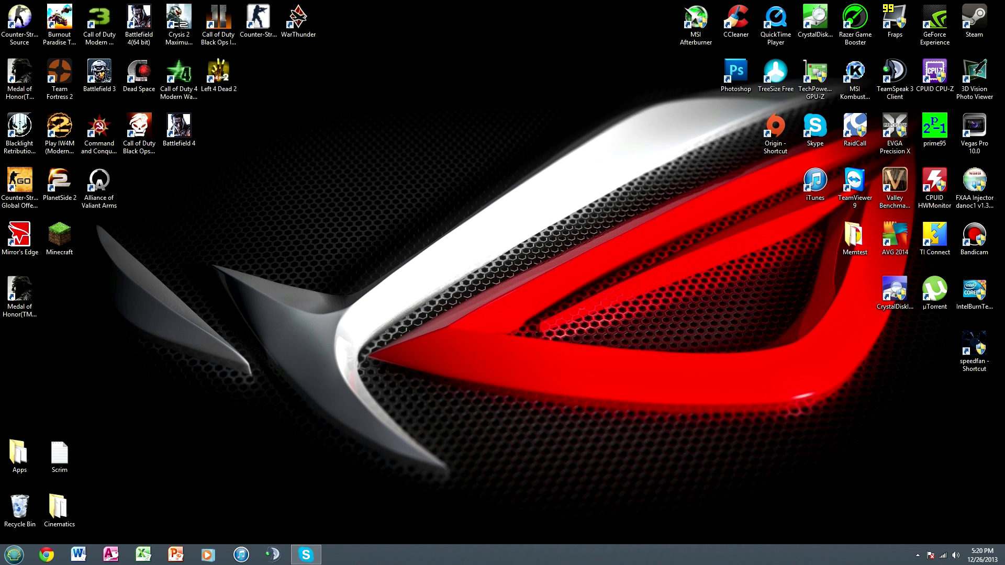
drag(345, 2, 1, 333)
key(Escape)
drag(989, 411, 427, 1)
drag(336, 13, 1, 329)
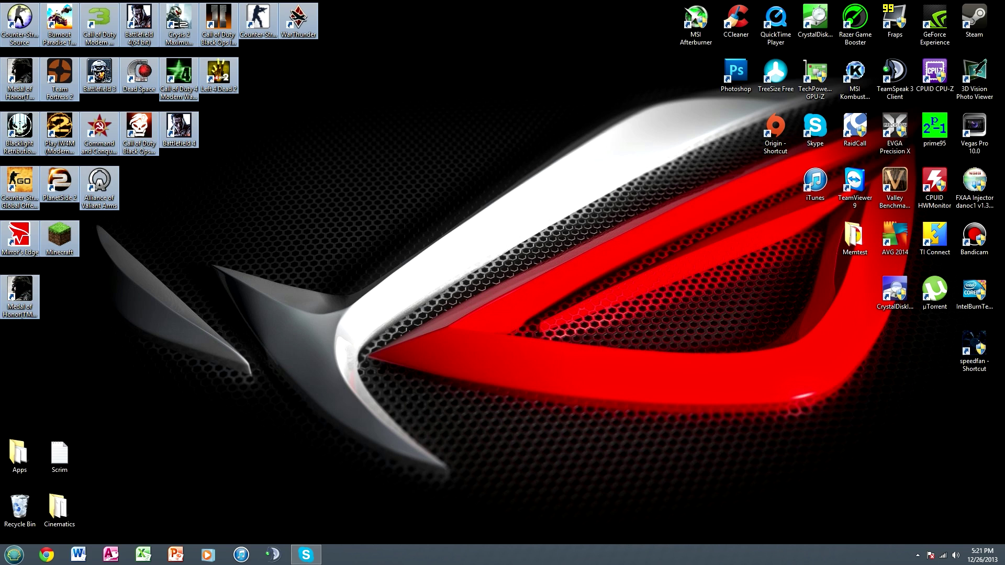
key(Escape)
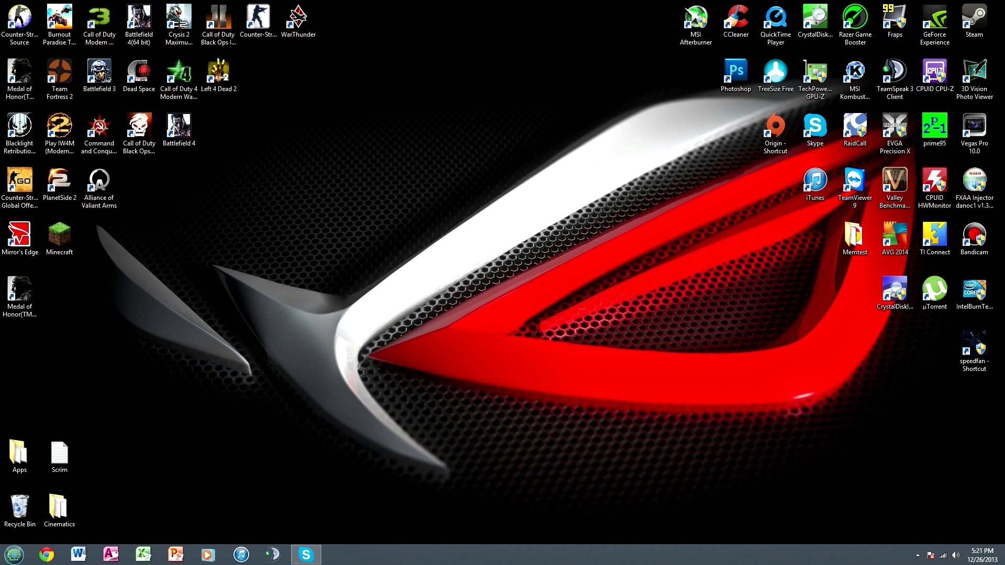
drag(208, 261, 417, 334)
mouse_move(207, 264)
mouse_down()
mouse_move(614, 490)
mouse_move(495, 301)
mouse_move(207, 264)
mouse_up()
drag(733, 332, 785, 435)
drag(366, 354, 342, 303)
drag(368, 353, 922, 412)
drag(209, 264, 448, 481)
mouse_move(209, 264)
mouse_down()
mouse_move(451, 471)
mouse_move(580, 488)
mouse_move(898, 476)
mouse_move(873, 465)
mouse_move(366, 415)
mouse_move(203, 314)
mouse_move(200, 268)
mouse_move(209, 265)
mouse_up()
drag(208, 265, 455, 416)
drag(210, 264, 451, 472)
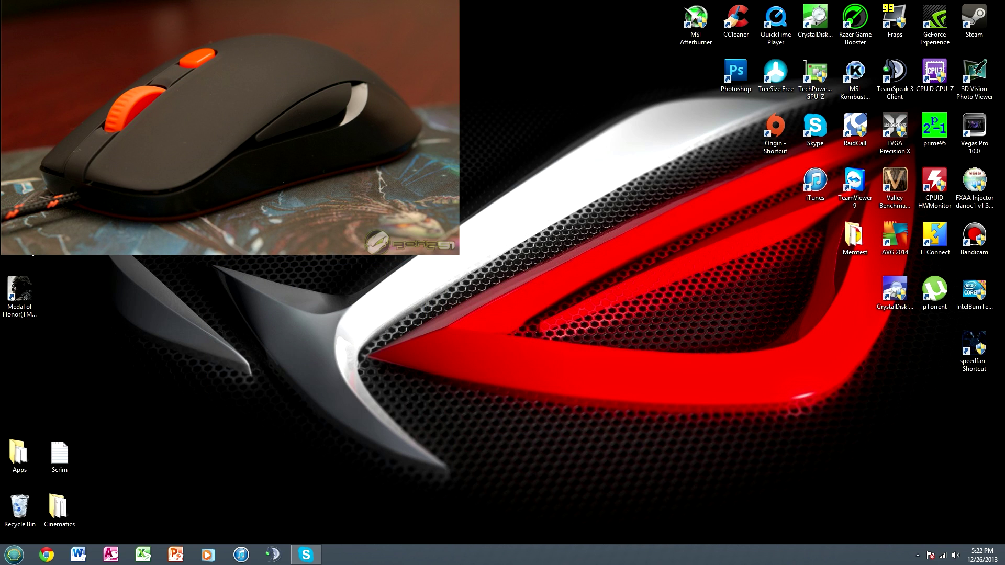
drag(210, 263, 344, 357)
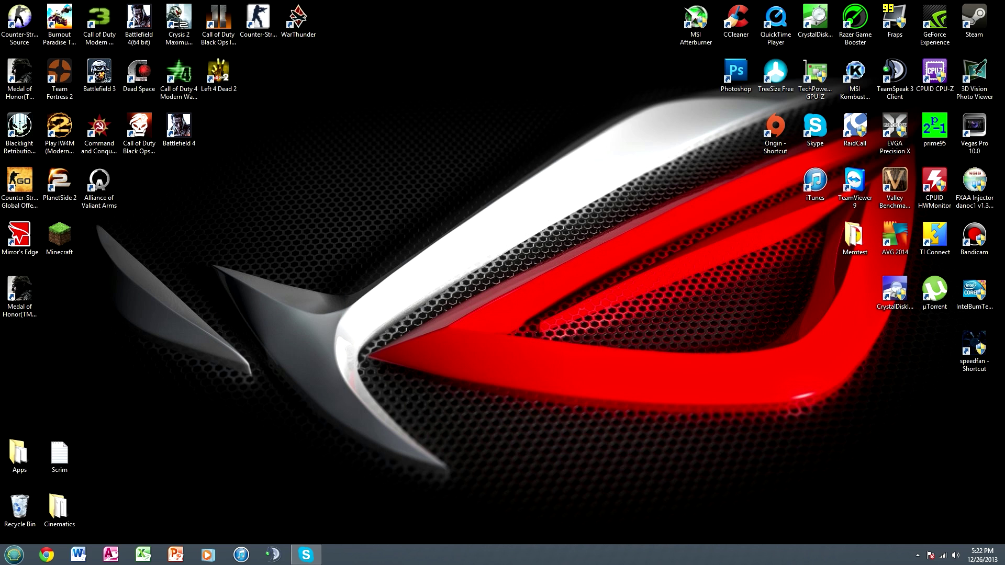
mouse_move(450, 158)
mouse_down()
mouse_move(78, 218)
mouse_move(295, 199)
mouse_up()
drag(405, 123, 238, 228)
drag(211, 265, 446, 469)
drag(96, 224, 206, 382)
Switch to Chrome, close the InfoWeb tab and search the web for "razer" in a new tab.
click(46, 554)
click(512, 207)
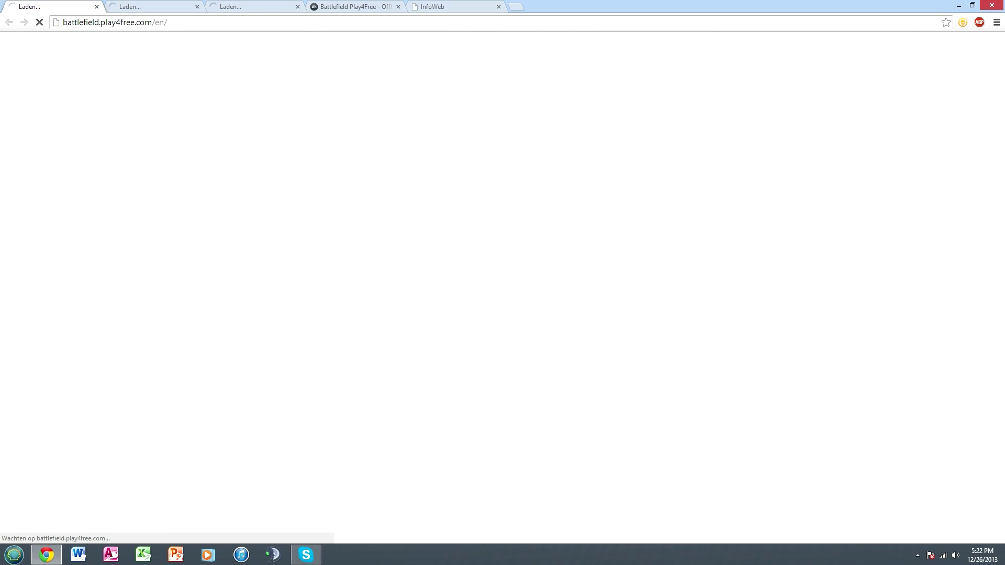
click(498, 6)
key(ctrl+t)
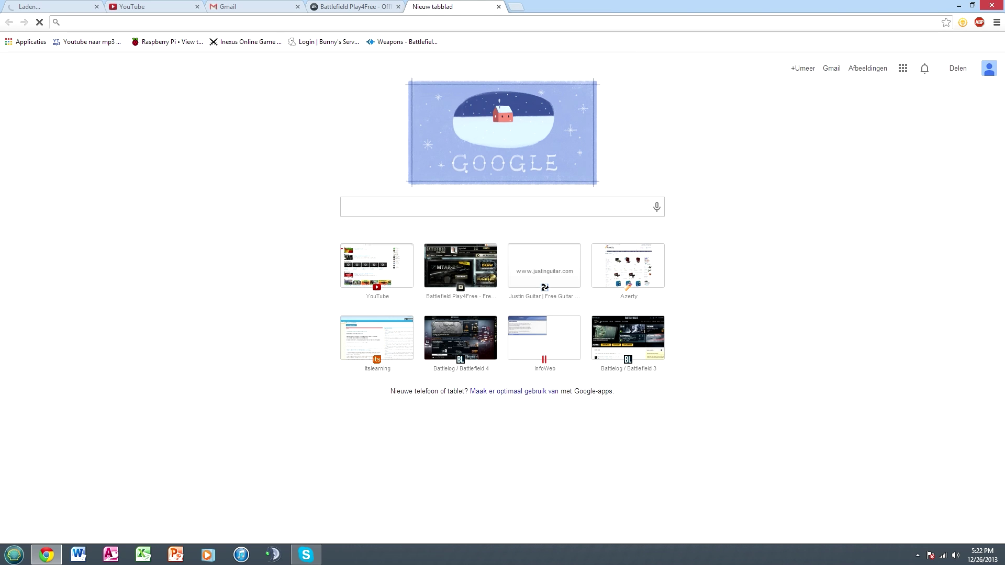
text(razer)
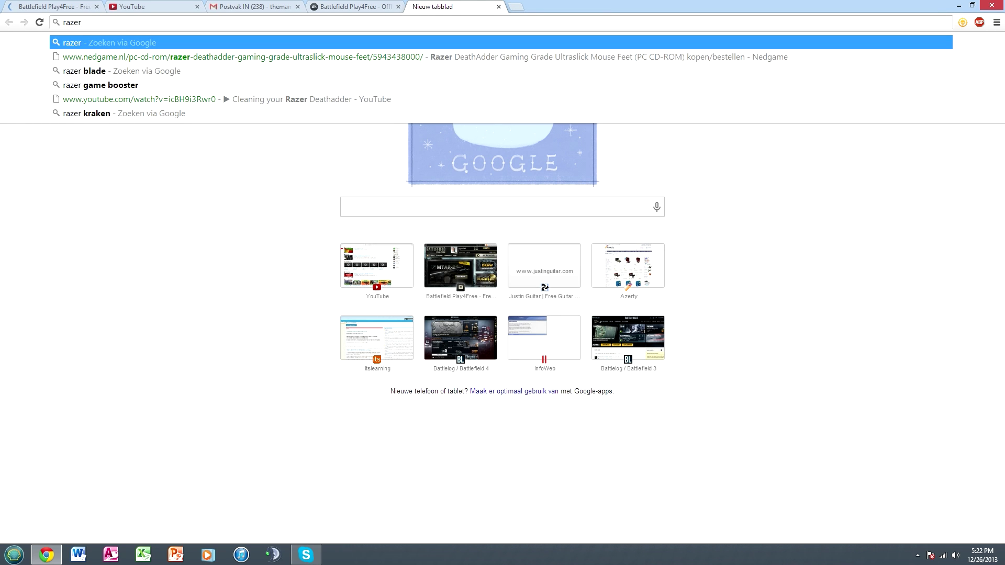
key(Return)
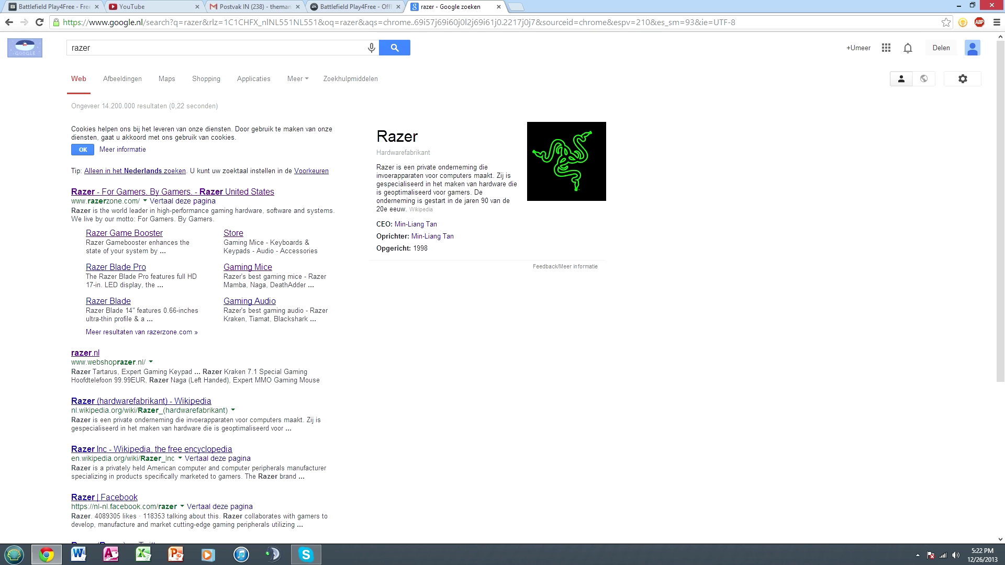
Open the Razer website from the search results and go to its support list of gaming mice.
drag(500, 192, 376, 192)
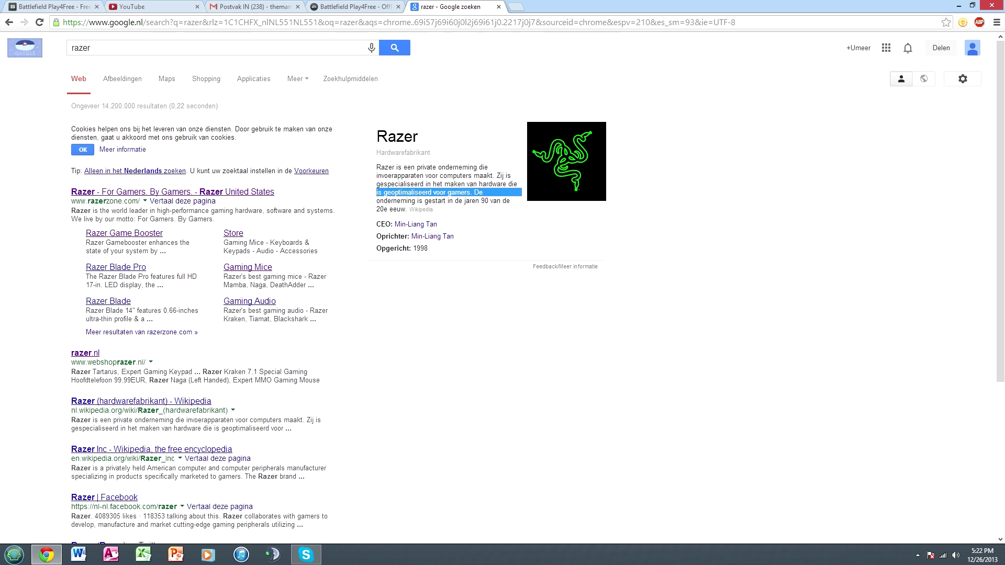
click(173, 191)
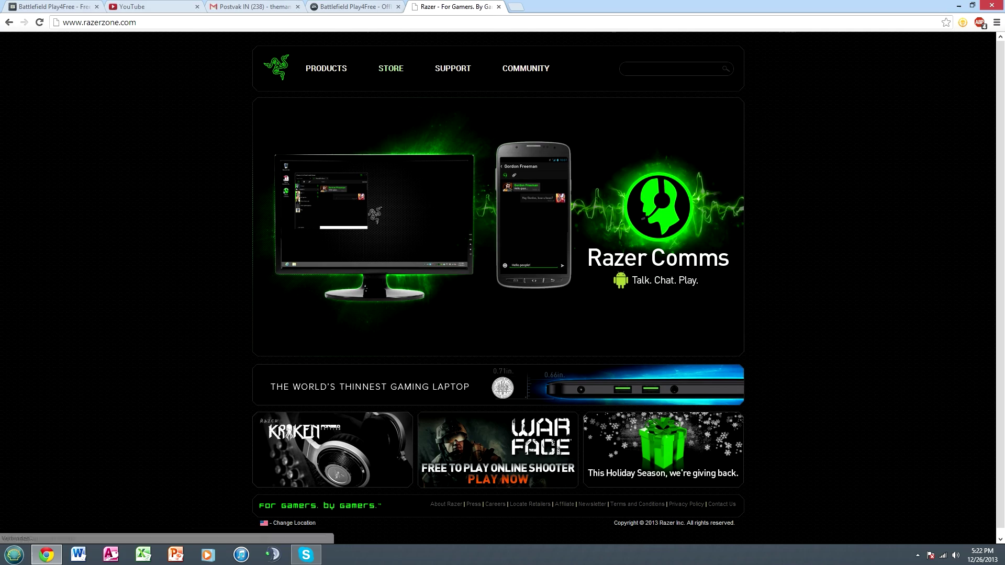
click(453, 87)
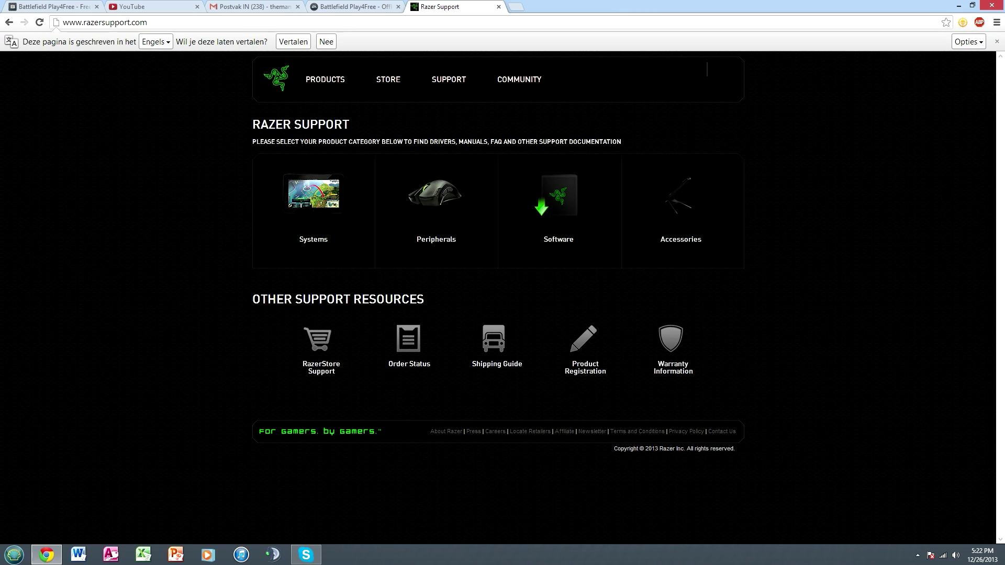
click(436, 210)
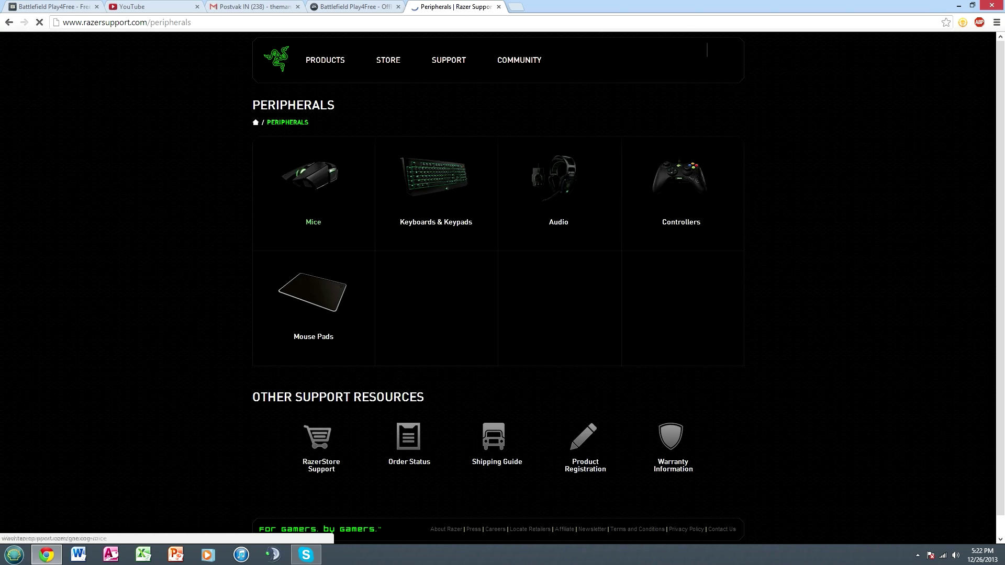
click(313, 222)
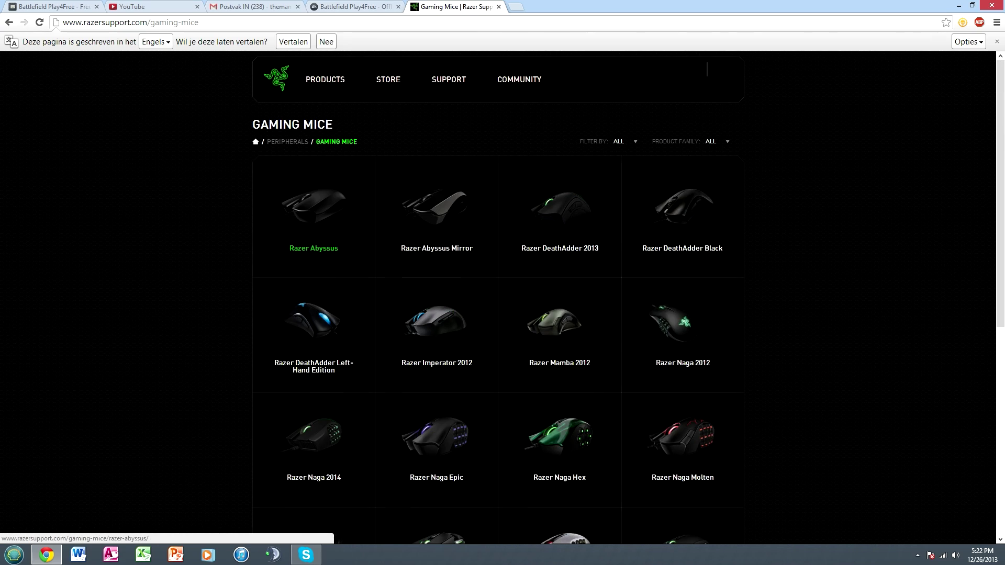
Open the Razer DeathAdder 2013 support page and go to its software and drivers download page.
scroll(680, 246, down, 4)
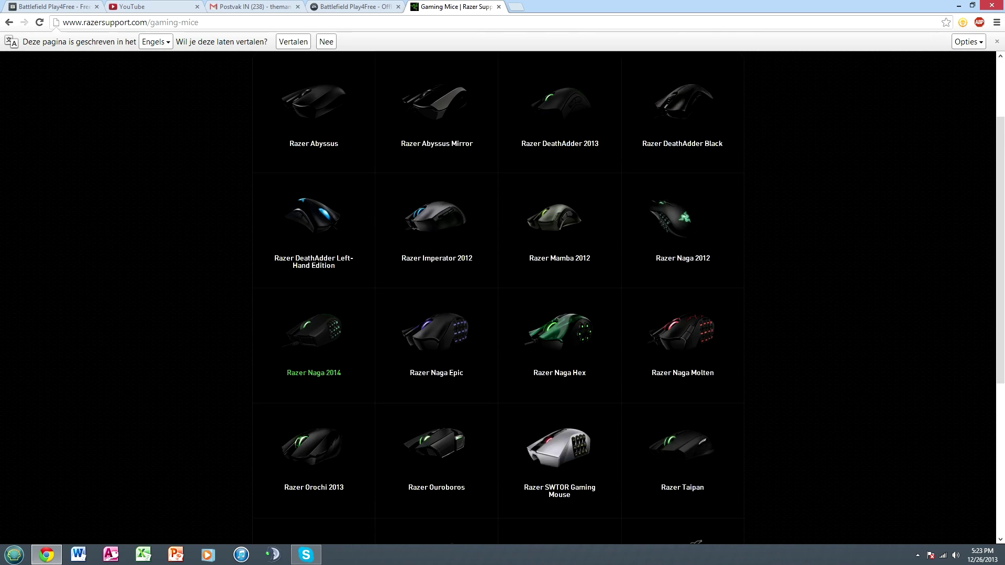
scroll(498, 293, down, 2)
scroll(498, 293, up, 5)
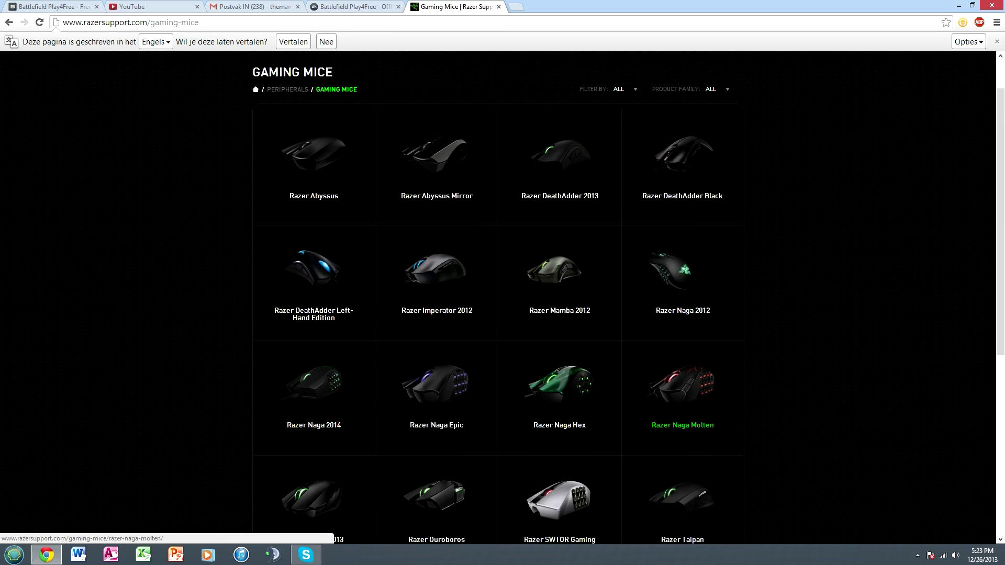
click(560, 178)
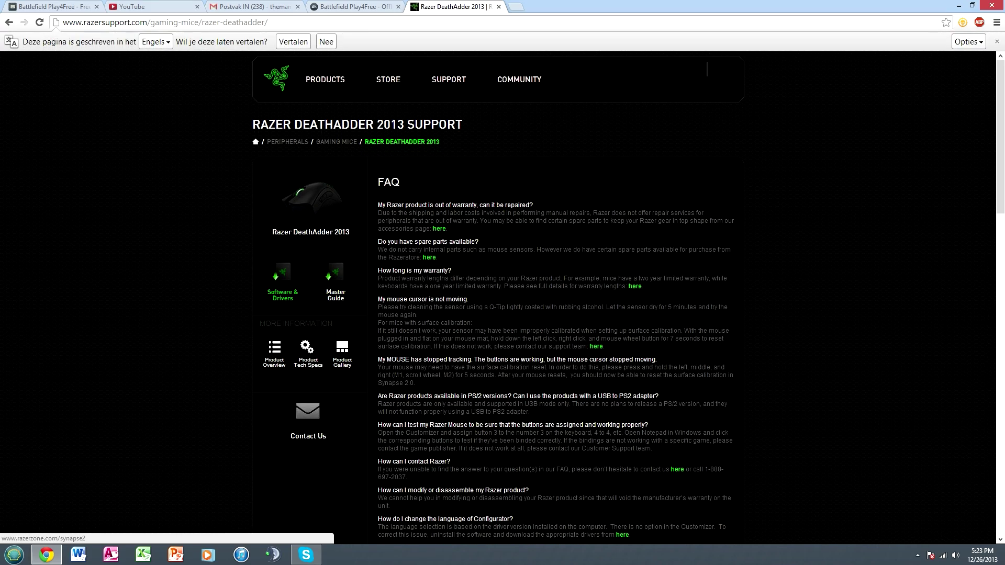
click(282, 295)
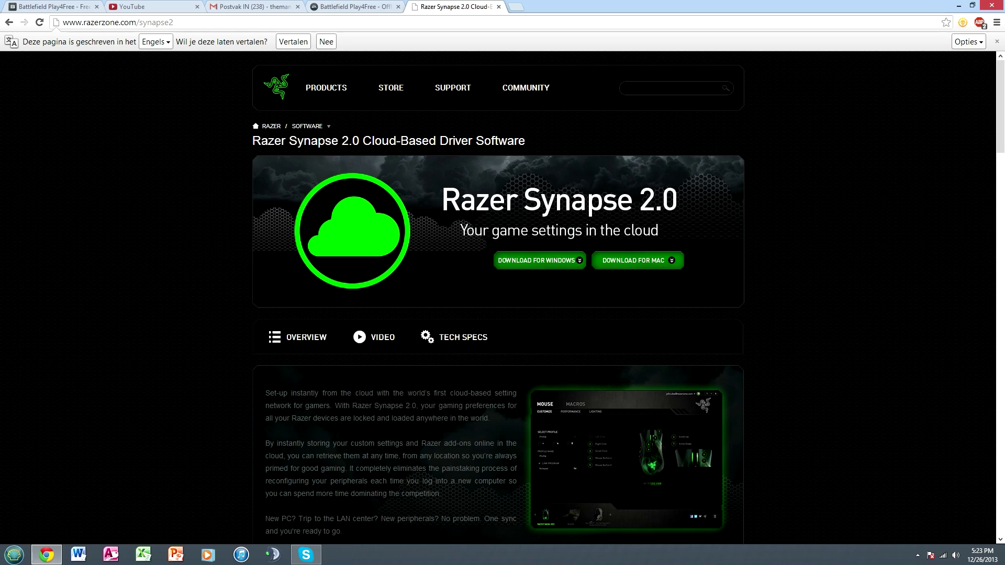
Close the Razer Synapse 2.0 page and the browser.
click(498, 7)
click(972, 4)
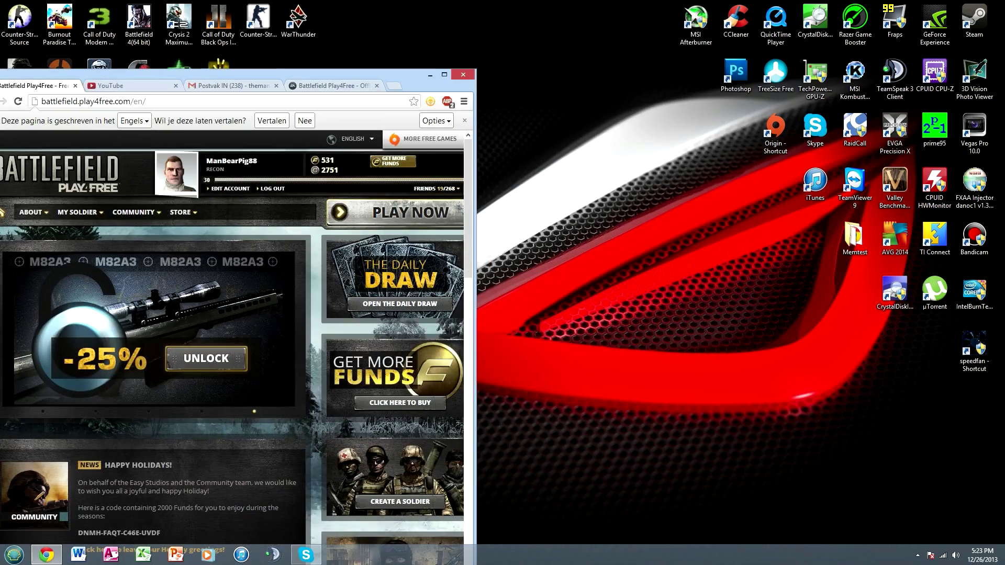
key(alt+F4)
drag(657, 216, 219, 272)
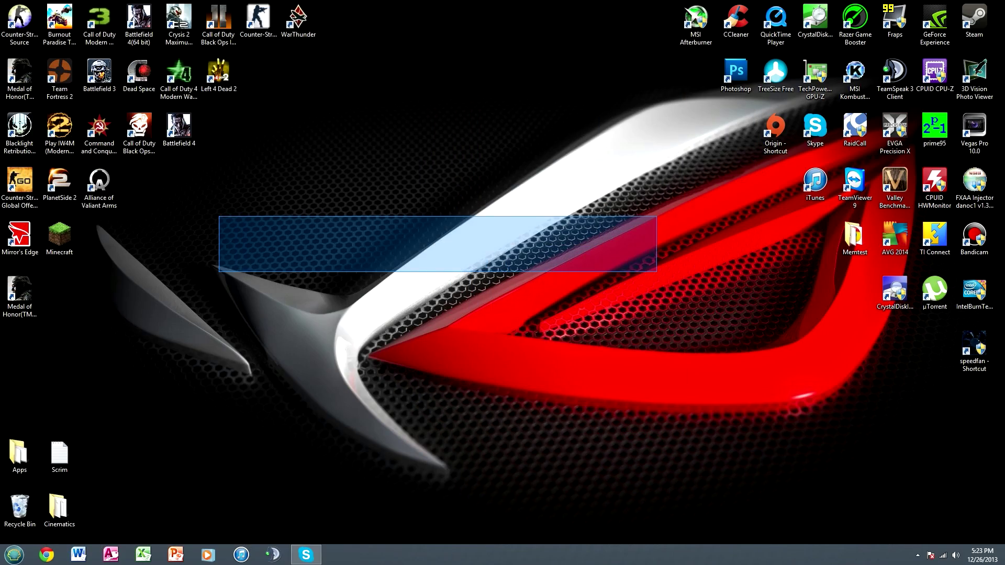
drag(657, 272, 657, 272)
drag(212, 261, 225, 231)
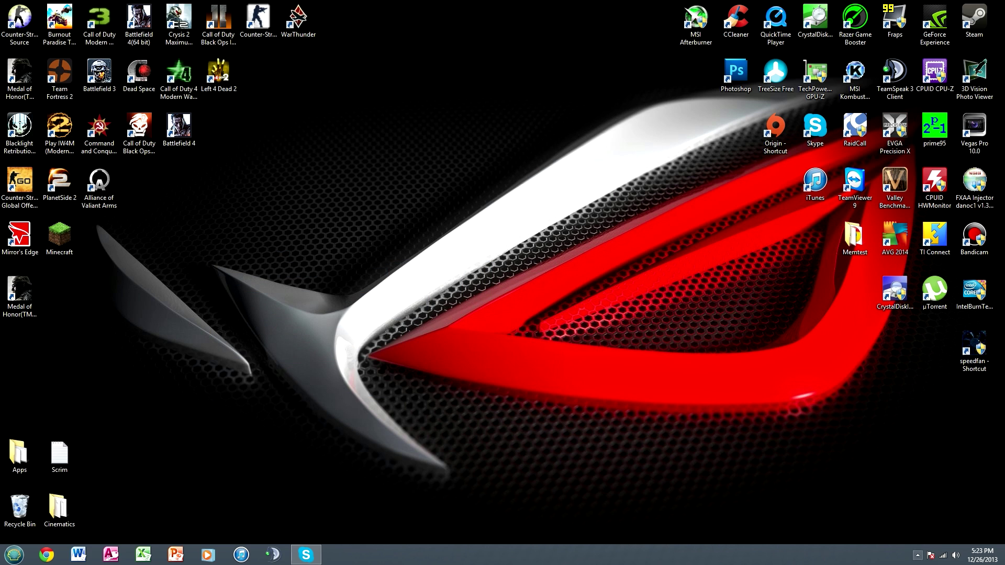
Open the Kana V2 Mouse settings in SteelSeries Engine and confirm CPI setting 1 at 800.
click(918, 554)
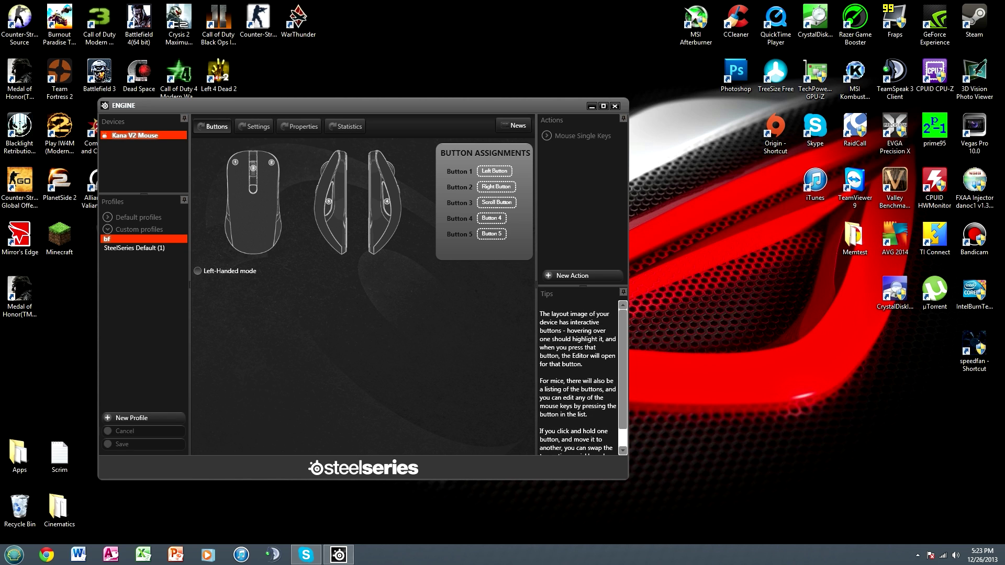
click(254, 126)
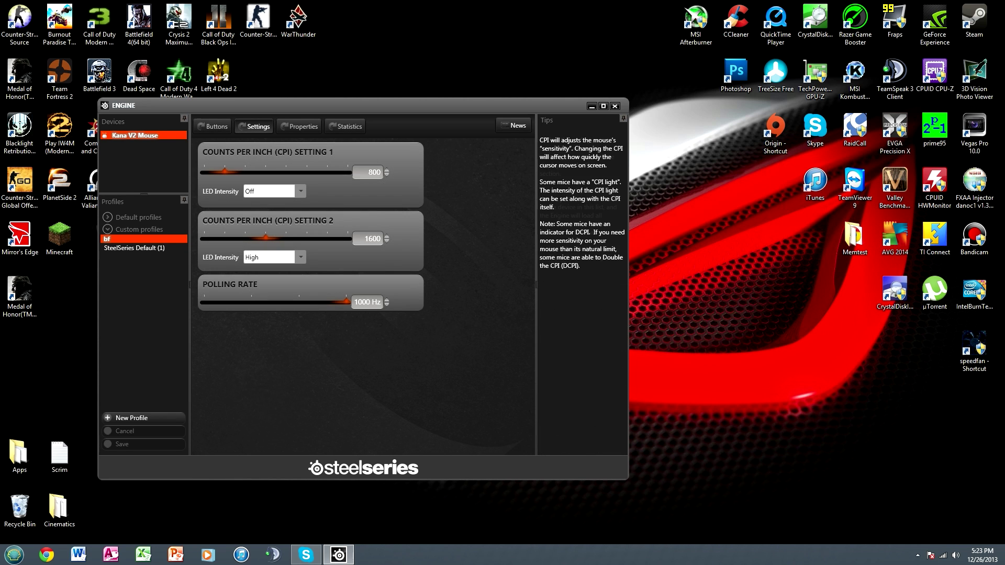
double_click(374, 172)
drag(570, 105, 689, 99)
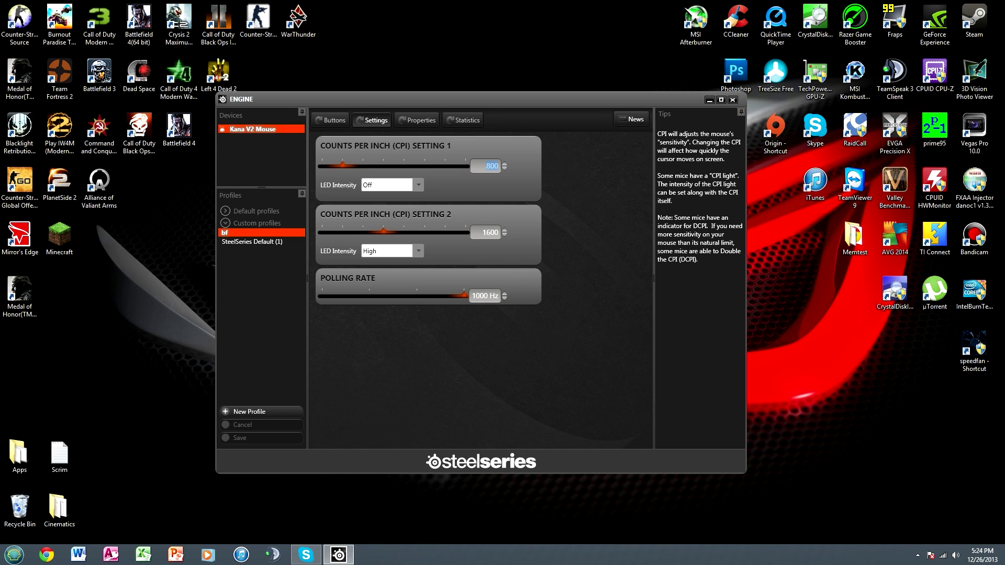
drag(689, 99, 666, 73)
drag(448, 74, 482, 112)
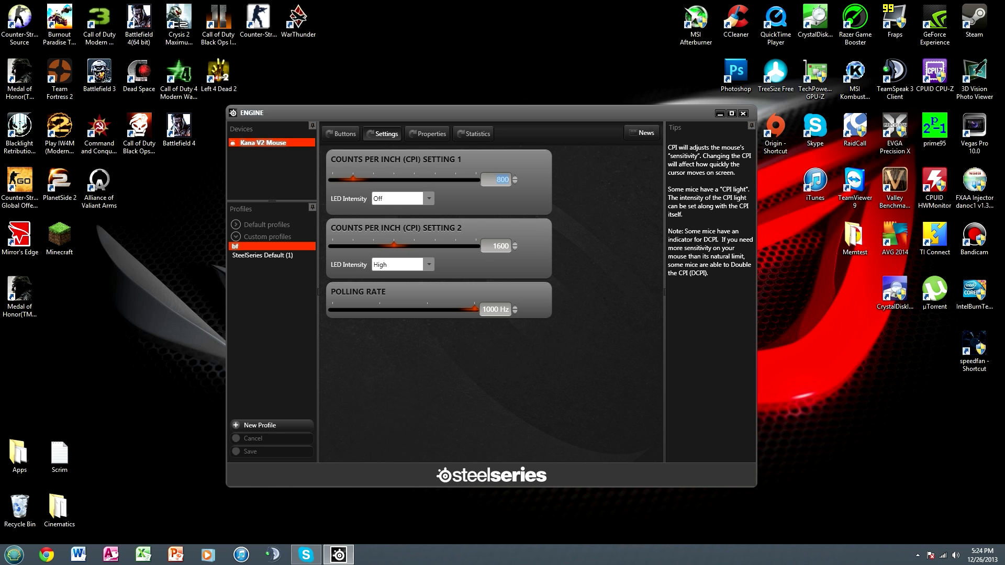
key(Return)
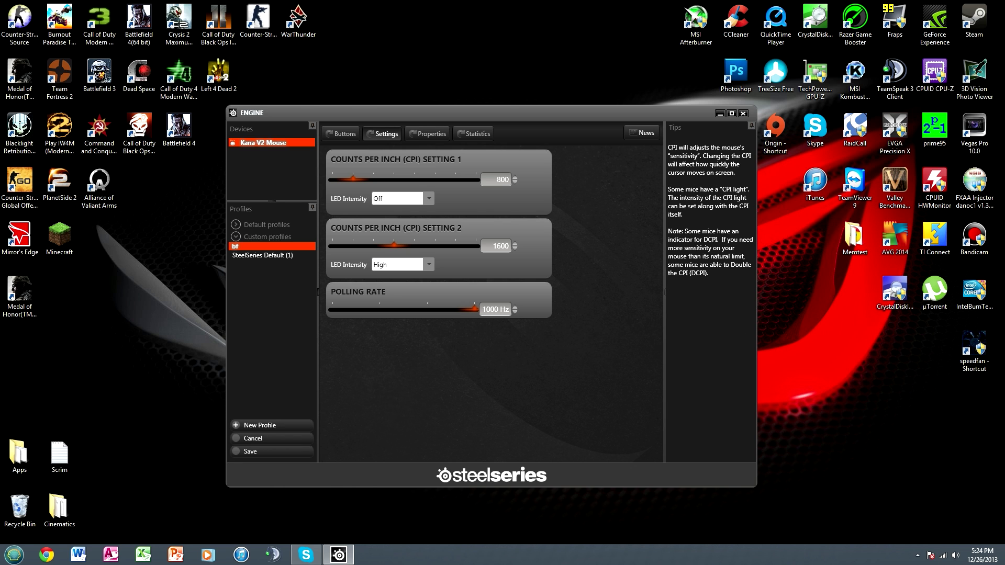
Examine the polling rate and both CPI settings of the Kana V2 Mouse.
drag(491, 112, 468, 113)
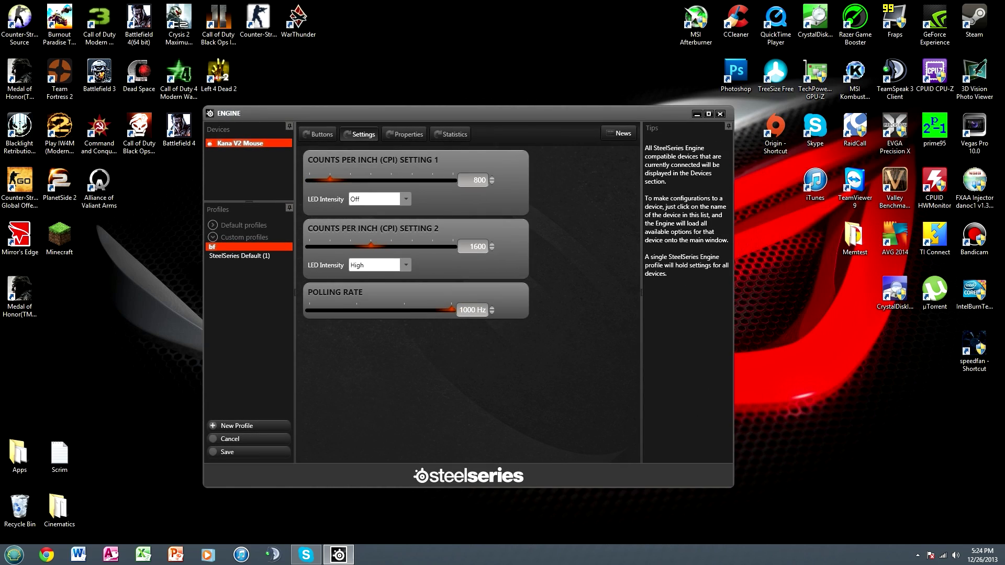
drag(471, 113, 511, 65)
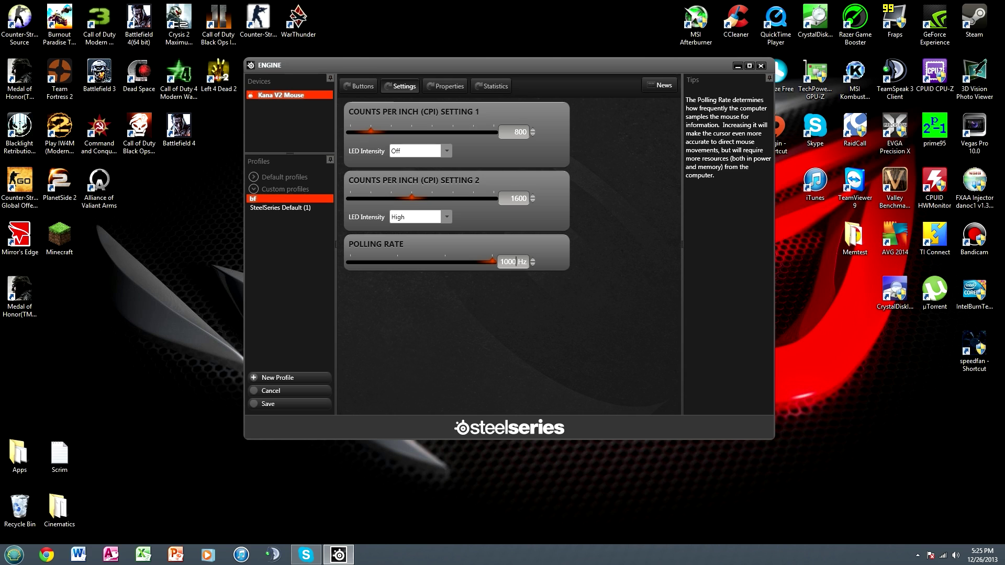
double_click(509, 262)
click(499, 262)
double_click(508, 262)
click(513, 262)
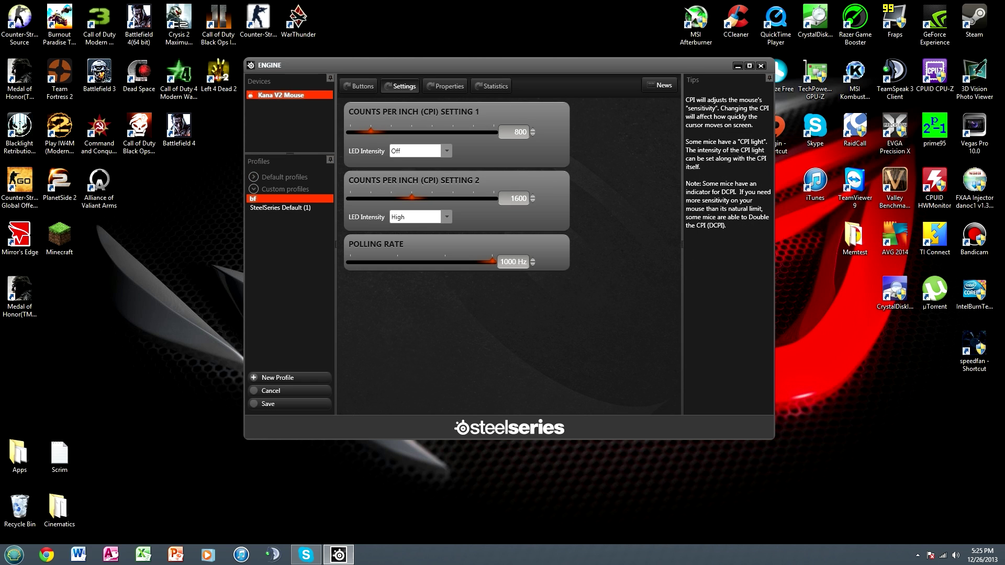
drag(511, 199, 527, 198)
click(520, 132)
click(519, 132)
click(518, 198)
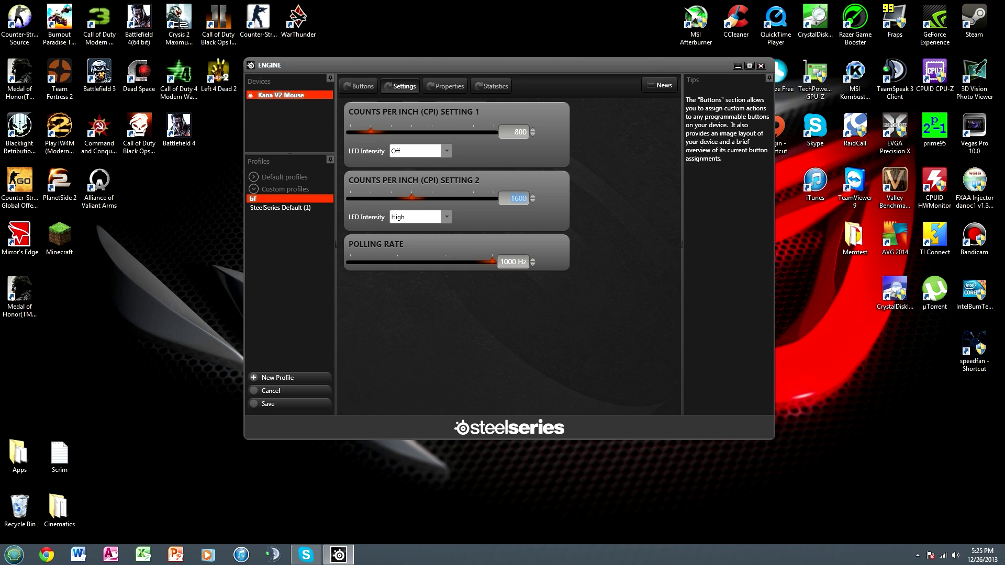
Close SteelSeries Engine and confirm the save prompt for the profile bf.
click(760, 66)
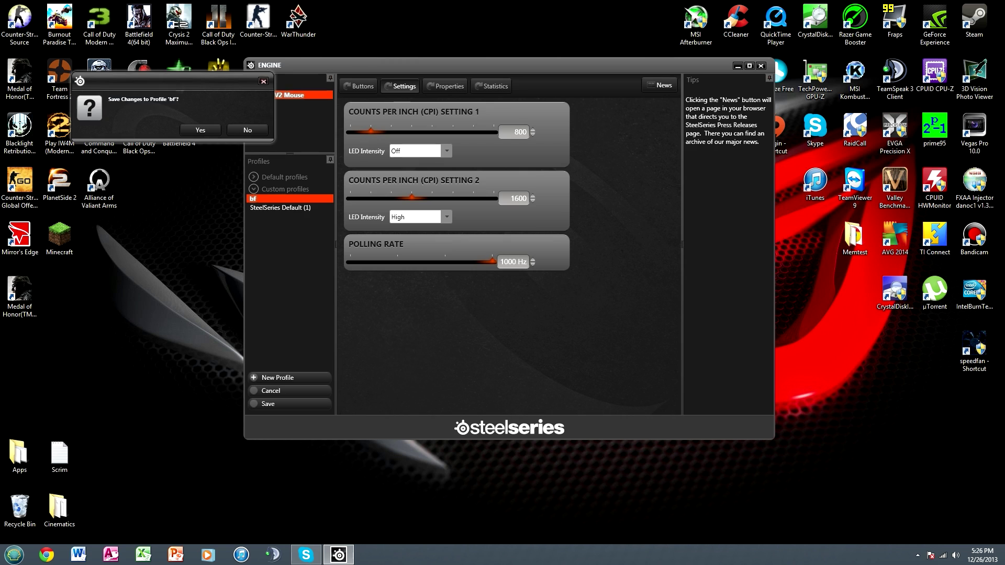
key(Return)
click(918, 556)
click(919, 556)
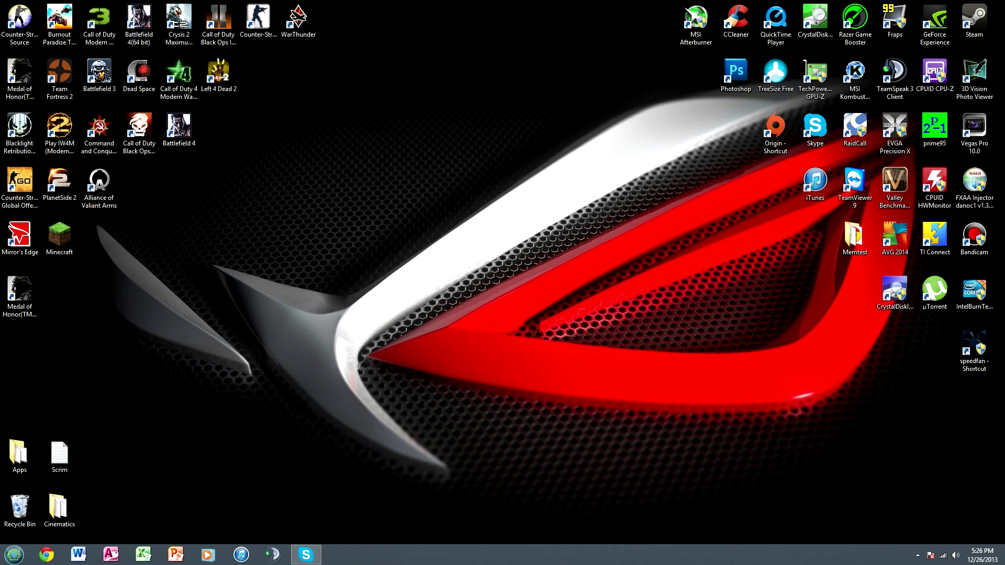
Switch to Paint and draw two large freehand spirals side by side on the blank canvas.
click(14, 555)
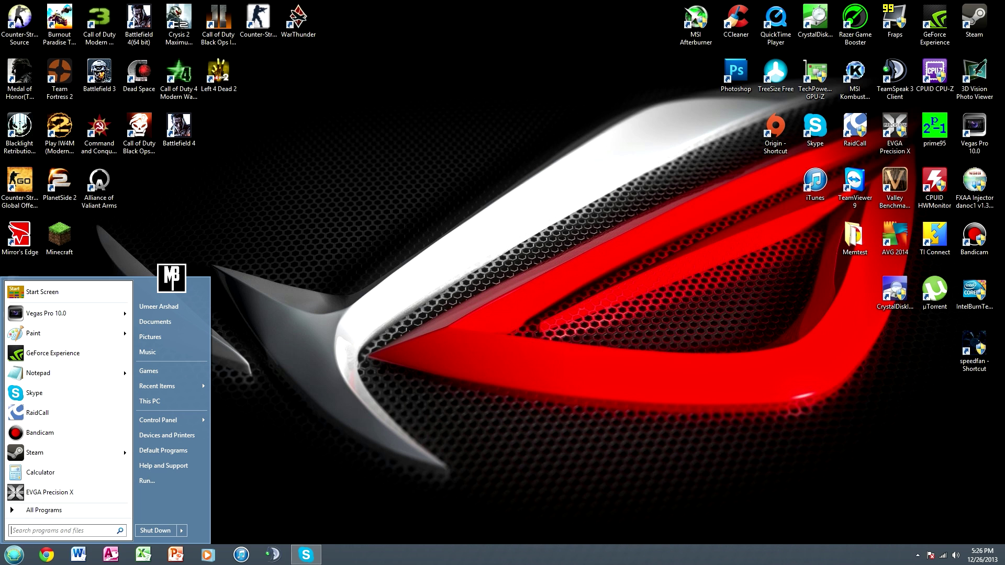
text(paint)
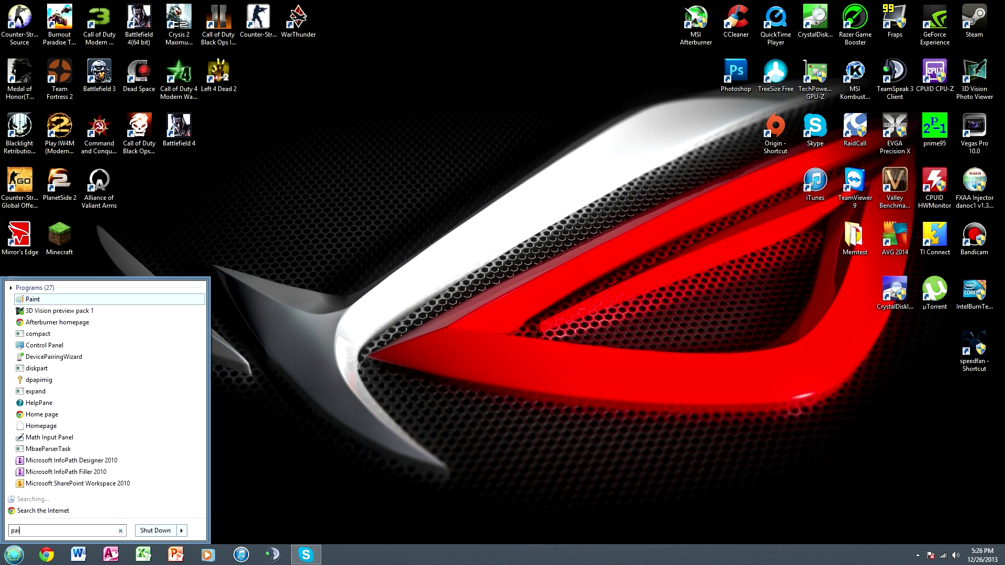
key(Return)
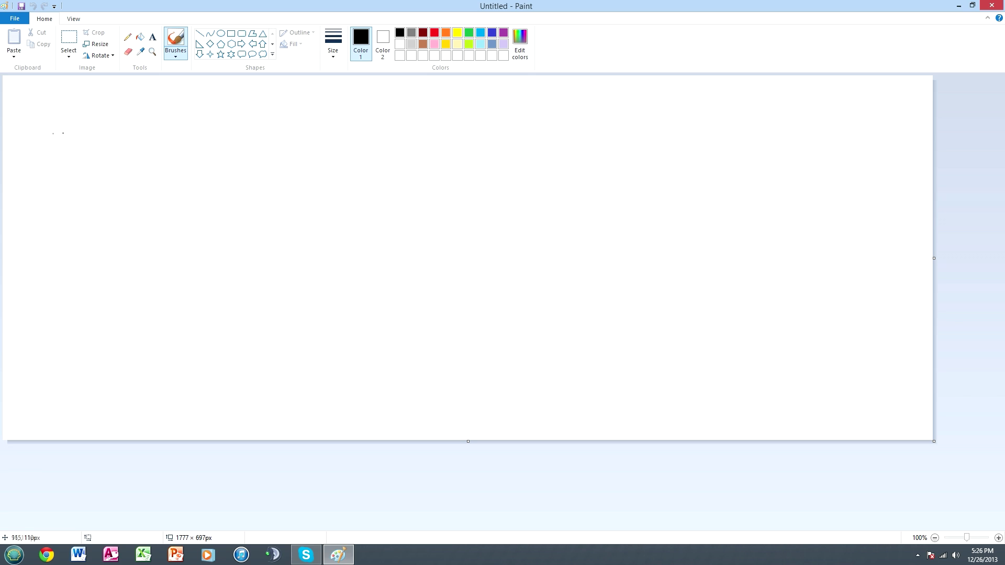
mouse_move(311, 117)
mouse_down()
mouse_move(290, 113)
mouse_move(248, 286)
mouse_move(385, 194)
mouse_move(203, 232)
mouse_move(338, 220)
mouse_move(269, 244)
mouse_up()
mouse_move(672, 137)
mouse_down()
mouse_move(546, 138)
mouse_move(636, 363)
mouse_move(687, 196)
mouse_move(568, 313)
mouse_move(616, 221)
mouse_move(618, 285)
mouse_move(600, 260)
mouse_up()
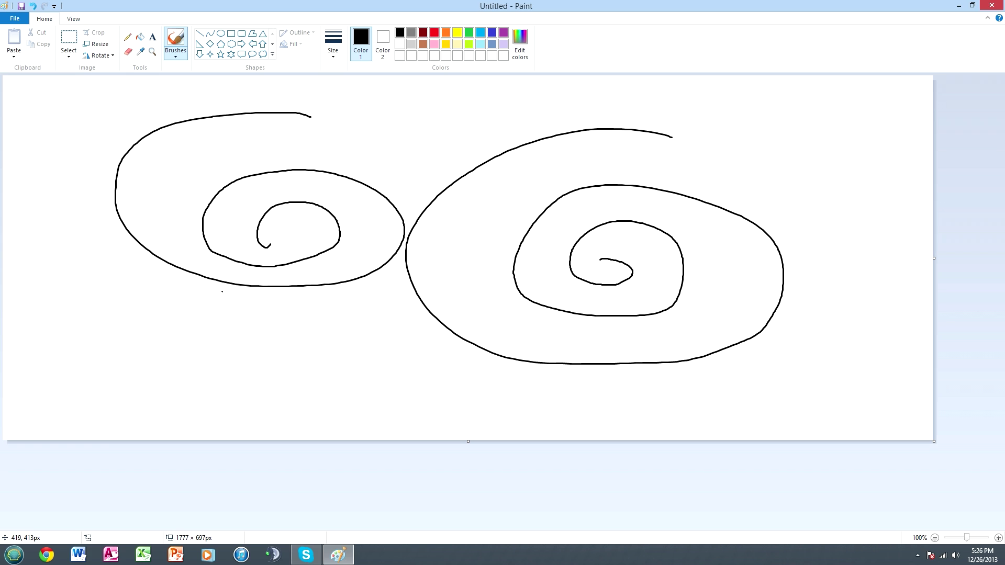
Replace the two spirals with one large freehand spiral and a wavy horizontal line beside it.
key(ctrl+z)
key(ctrl+z)
mouse_move(471, 114)
mouse_down()
mouse_move(348, 94)
mouse_move(139, 196)
mouse_move(226, 359)
mouse_move(583, 294)
mouse_move(460, 159)
mouse_move(242, 292)
mouse_move(533, 265)
mouse_move(391, 295)
mouse_move(413, 297)
mouse_up()
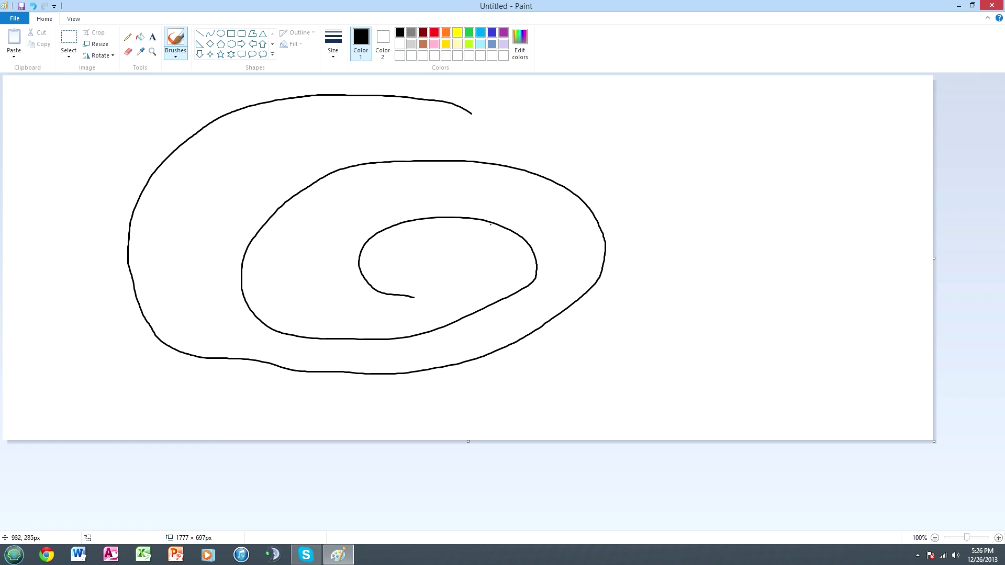
drag(521, 140, 829, 150)
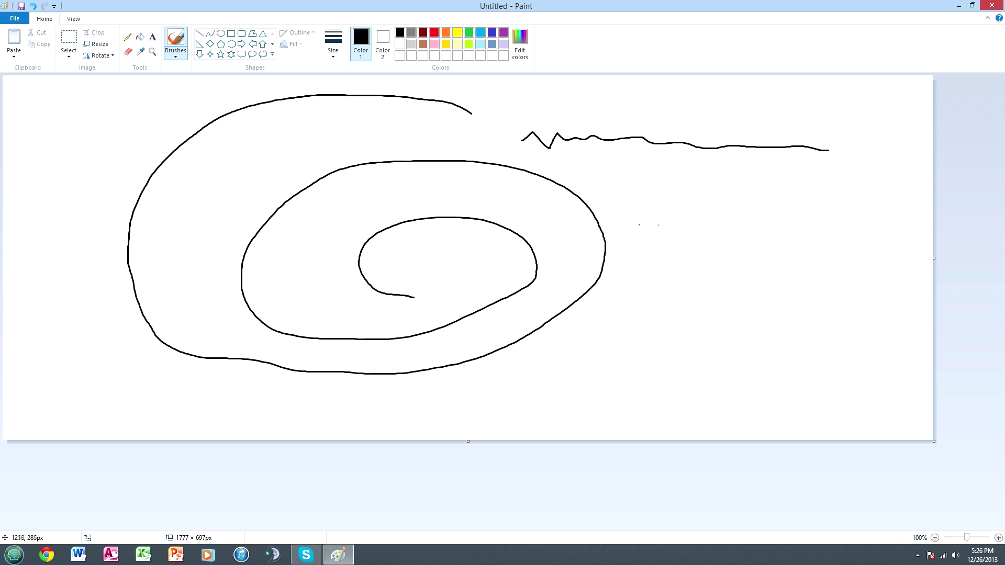
Undo the large spiral and the wavy line.
key(ctrl+z)
key(ctrl+z)
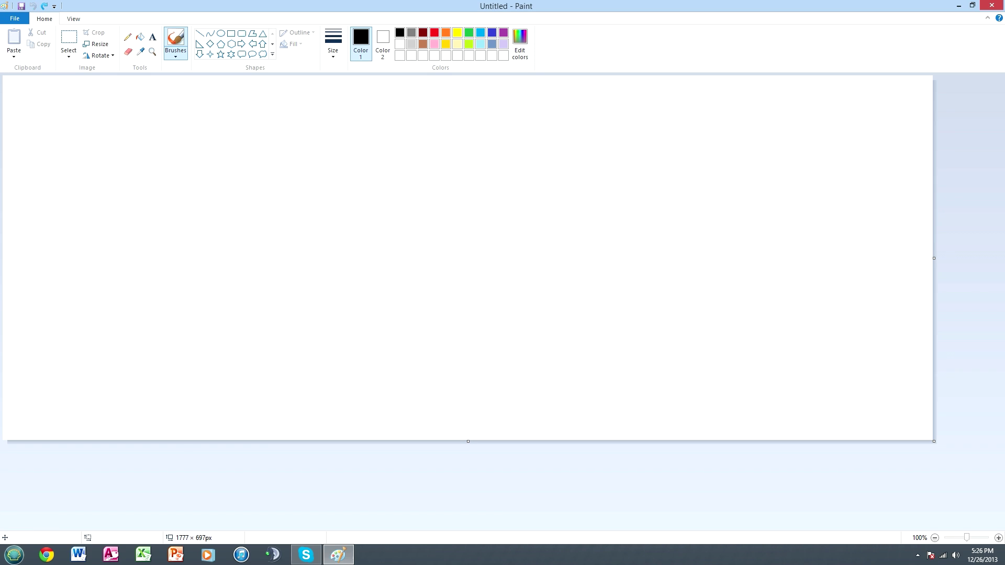
click(14, 555)
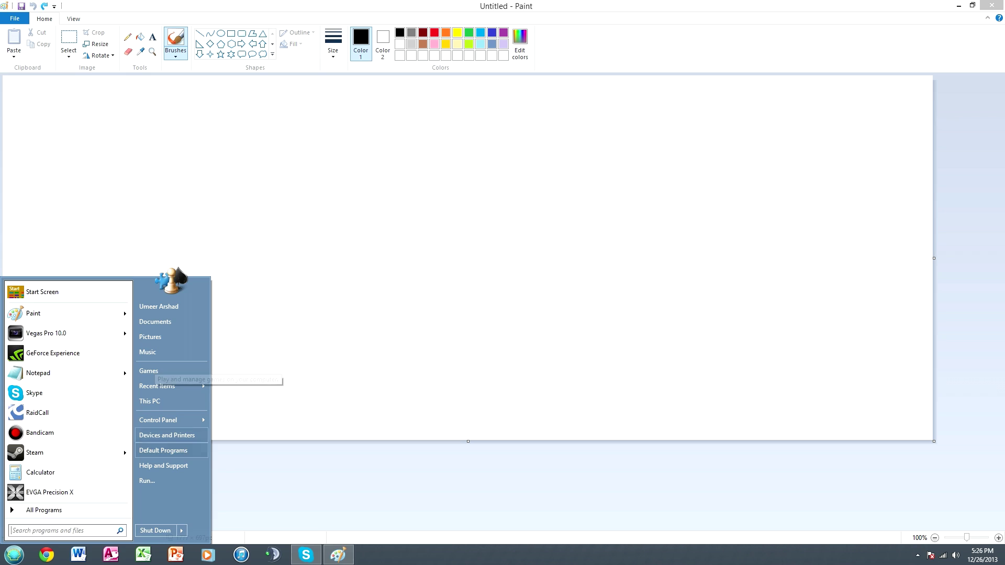
click(489, 257)
click(433, 270)
click(380, 282)
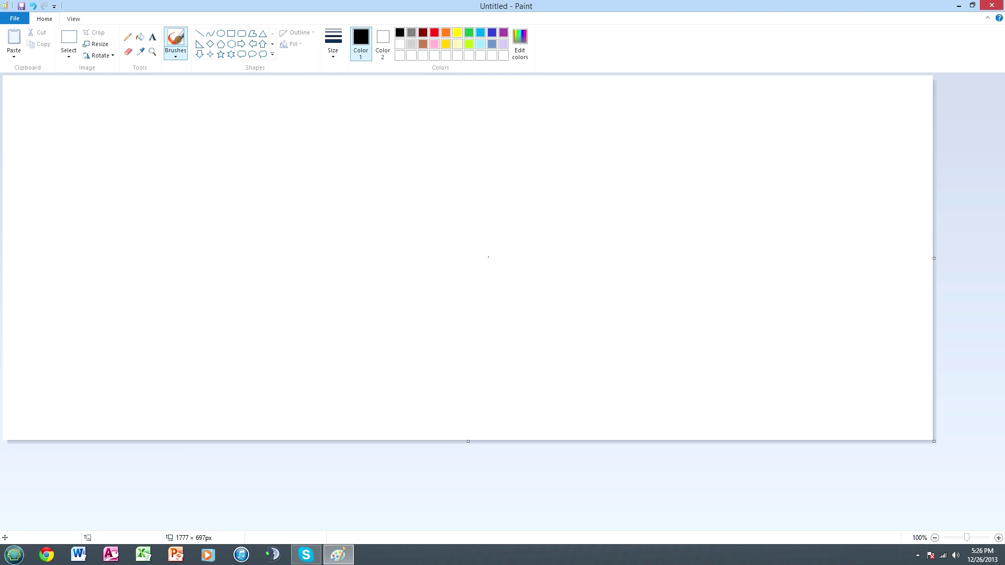
Search Windows for mouse, open Mouse Properties and turn on Enhance pointer precision, applying the change.
key(super)
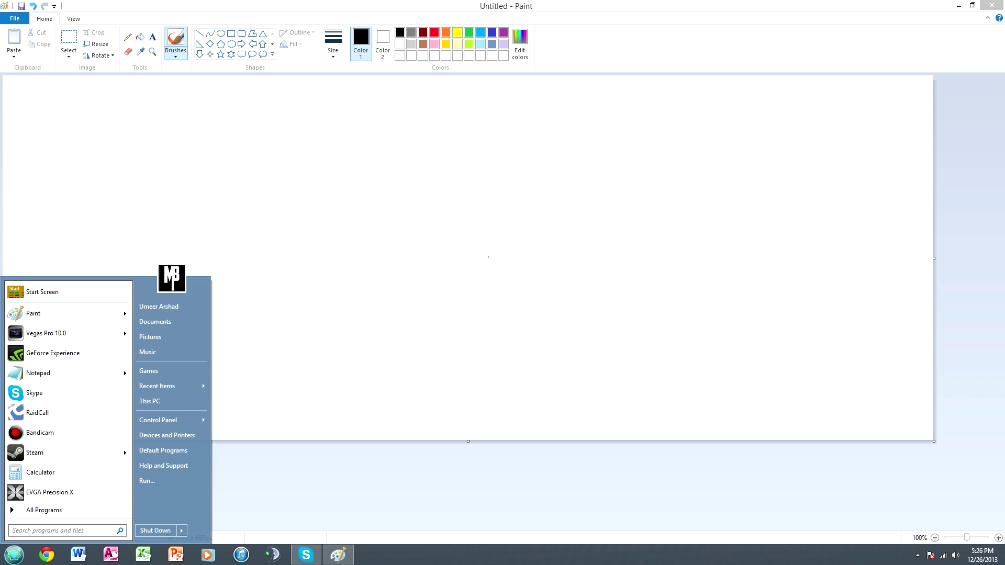
text(mouse)
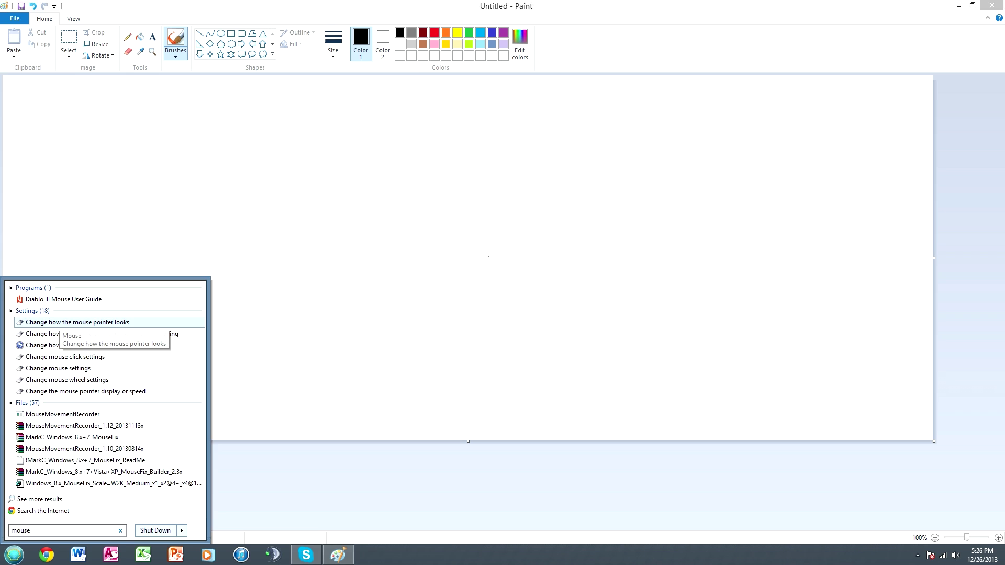
key(Return)
key(ctrl+shift+Tab)
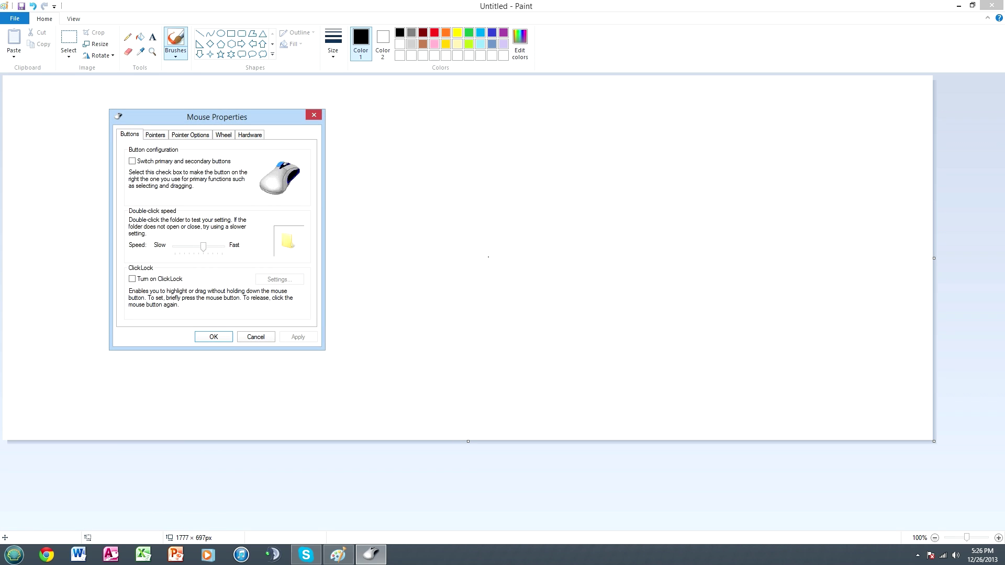
drag(217, 117, 247, 130)
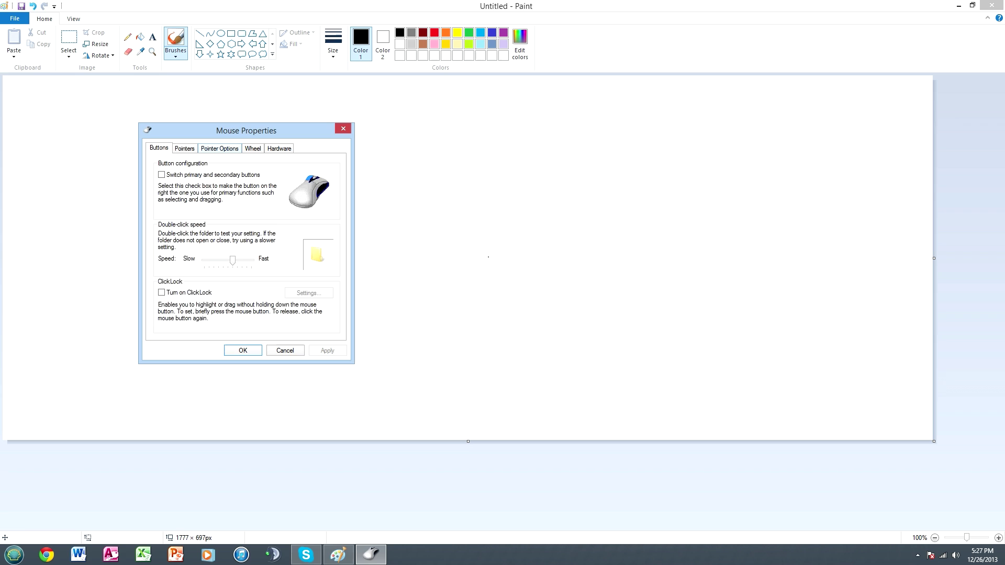
click(220, 148)
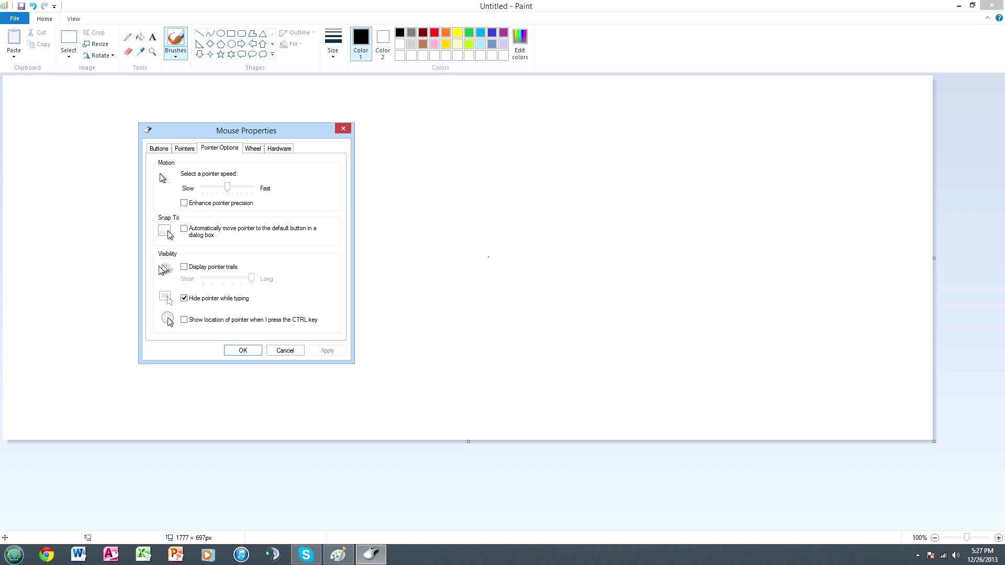
click(184, 202)
click(327, 350)
click(243, 350)
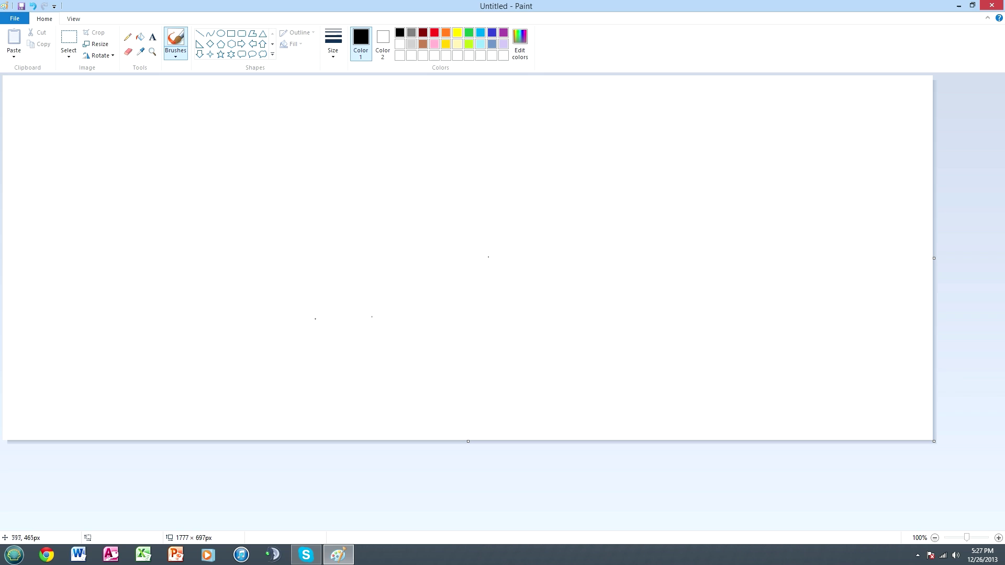
Open a new Paint window and draw a short horizontal freehand line in the lower part of the canvas.
click(14, 554)
text(paint)
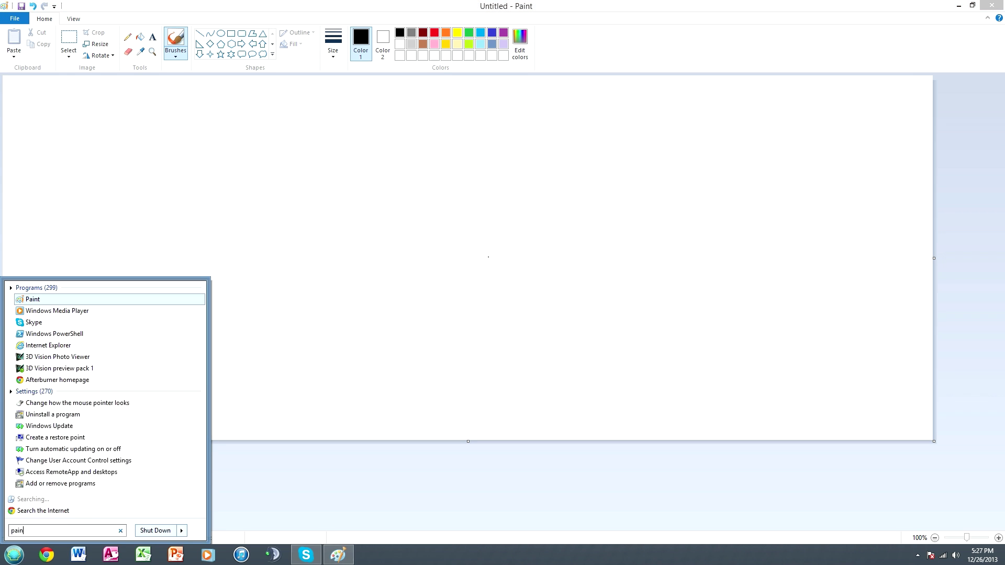
key(Return)
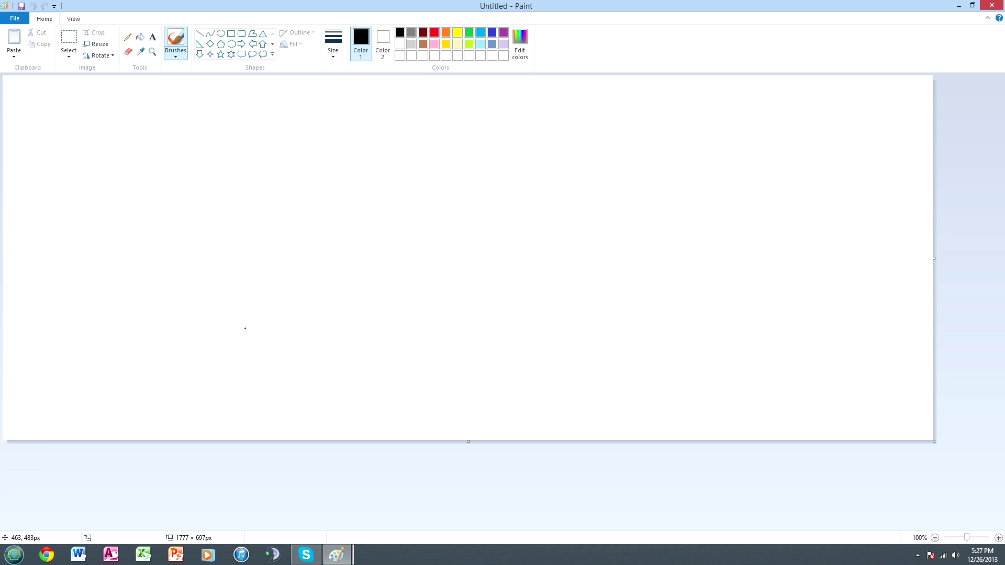
drag(341, 331, 161, 339)
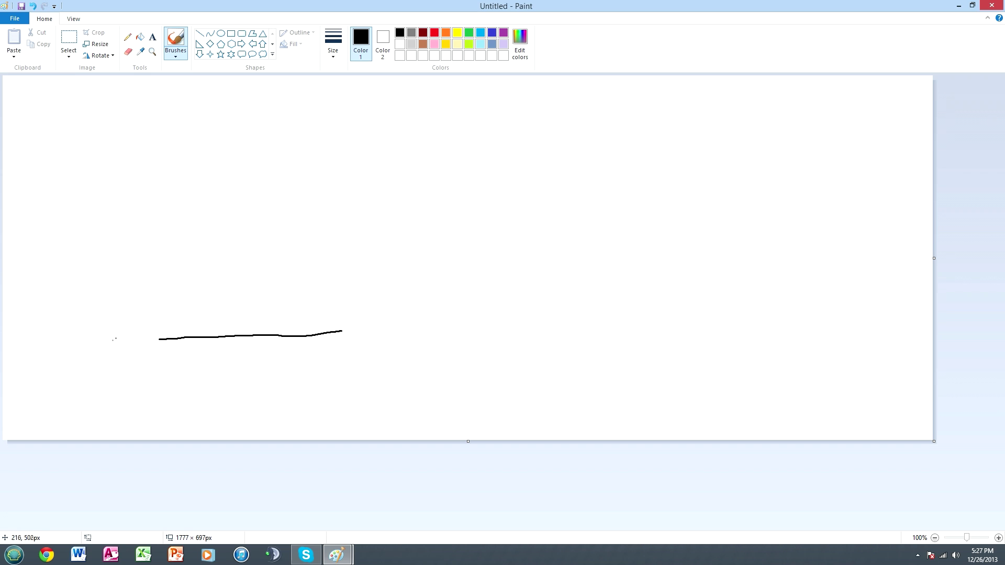
key(super)
text(mouse)
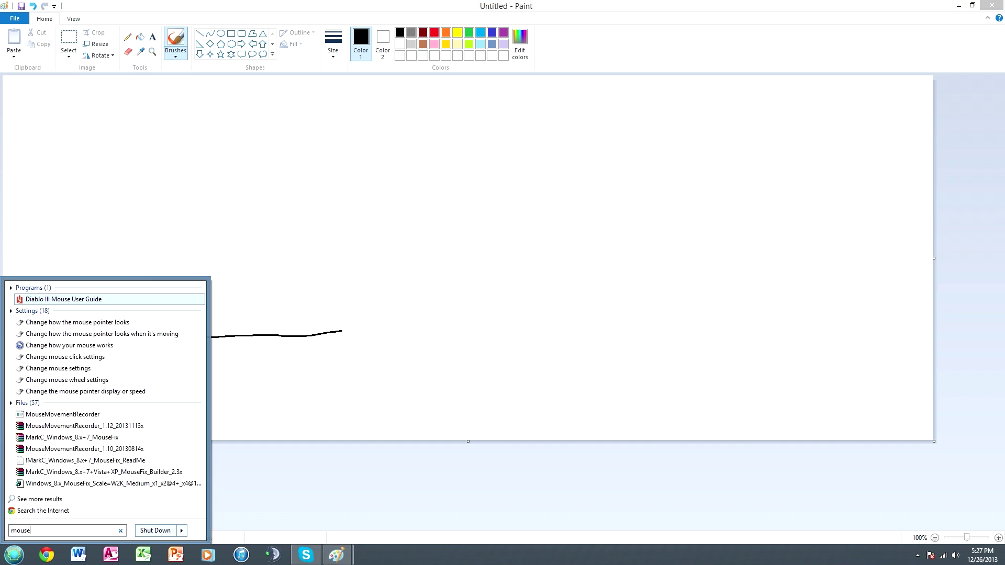
key(Return)
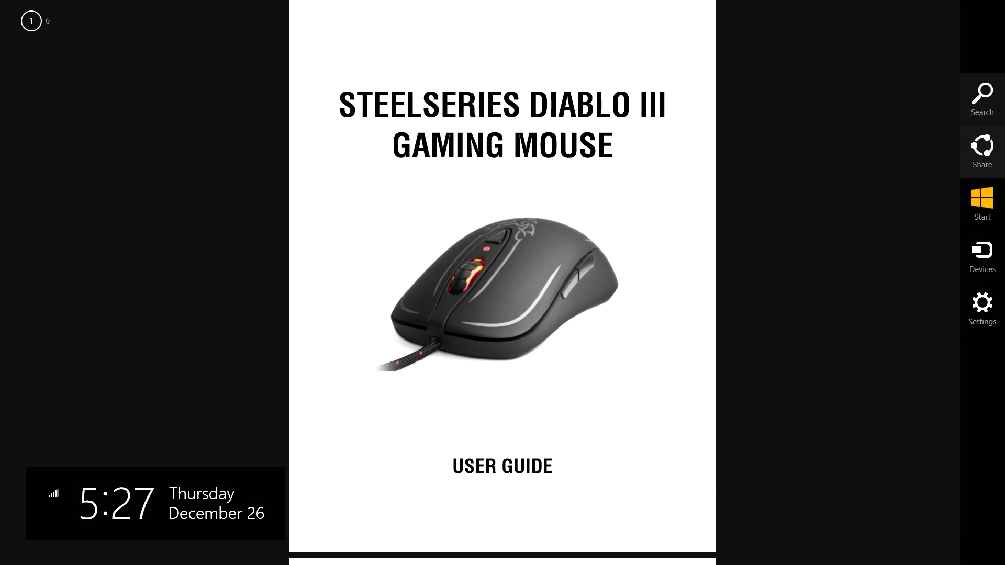
mouse_move(1002, 6)
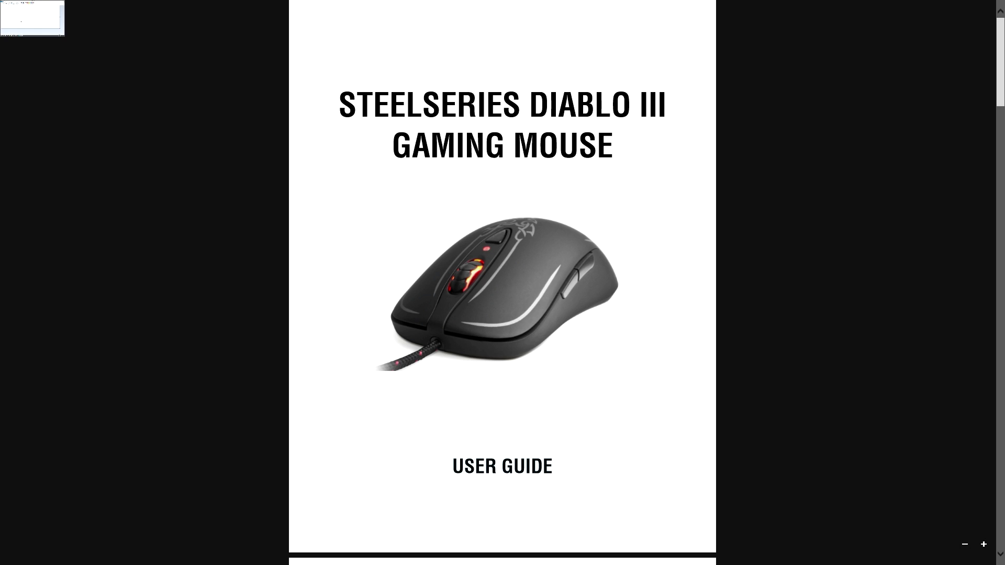
click(6, 5)
Reopen the Windows Mouse Properties, turn off Enhance pointer precision and apply the change.
key(super)
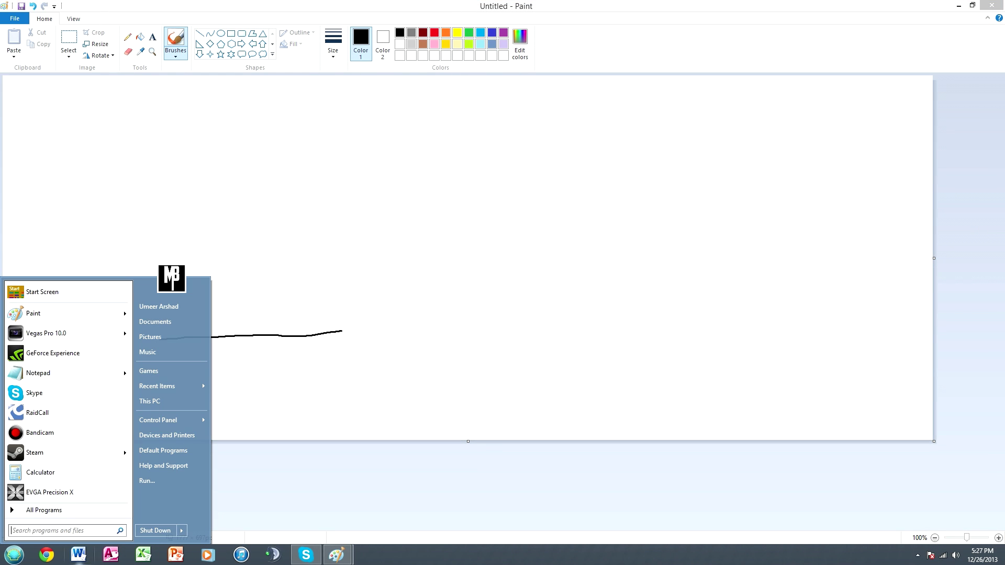
text(mouse)
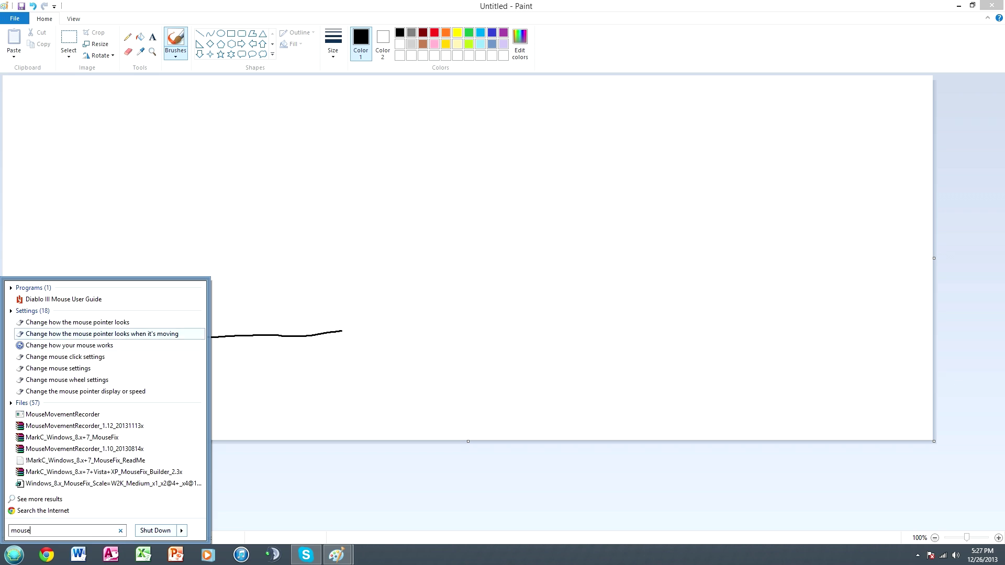
click(85, 322)
click(122, 66)
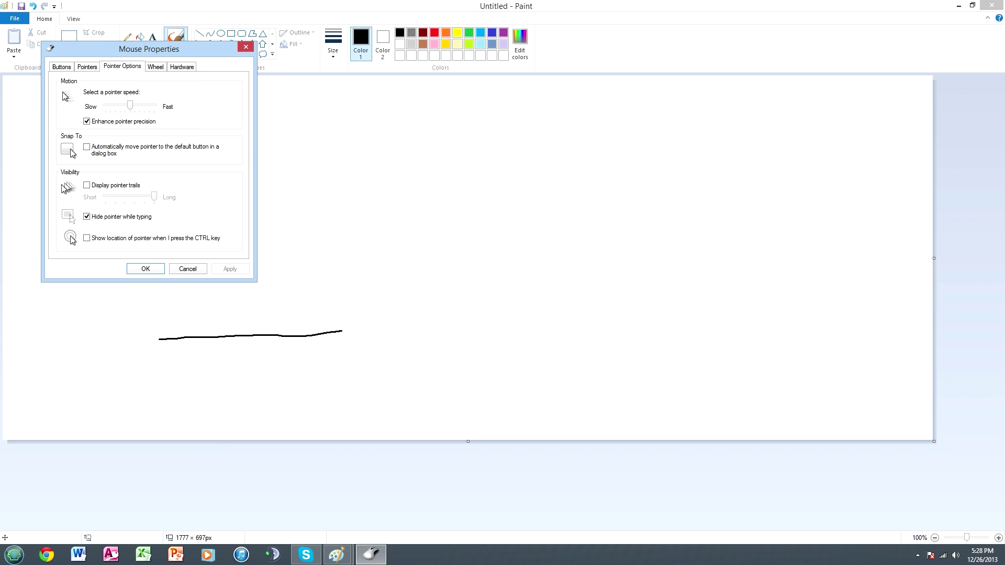
drag(148, 48, 419, 61)
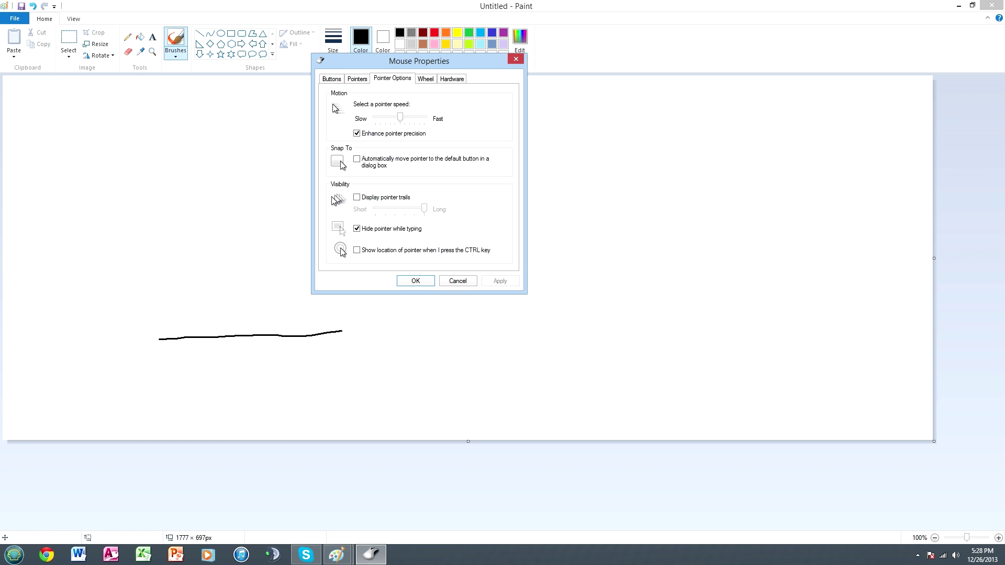
click(357, 133)
key(alt+a)
key(Return)
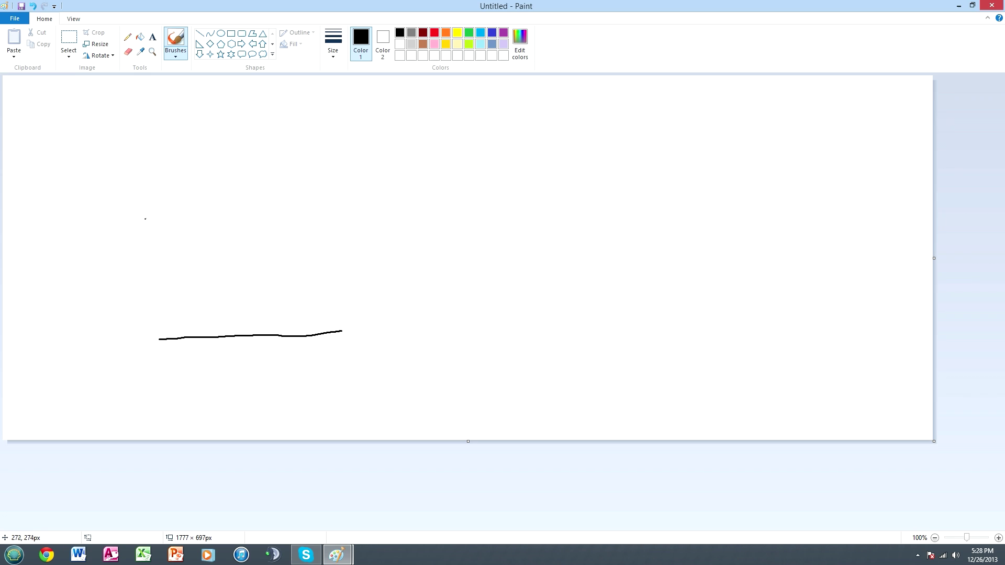
Set the Windows pointer speed to the fastest notch, apply it and draw a large freehand spiral beside the line.
key(super)
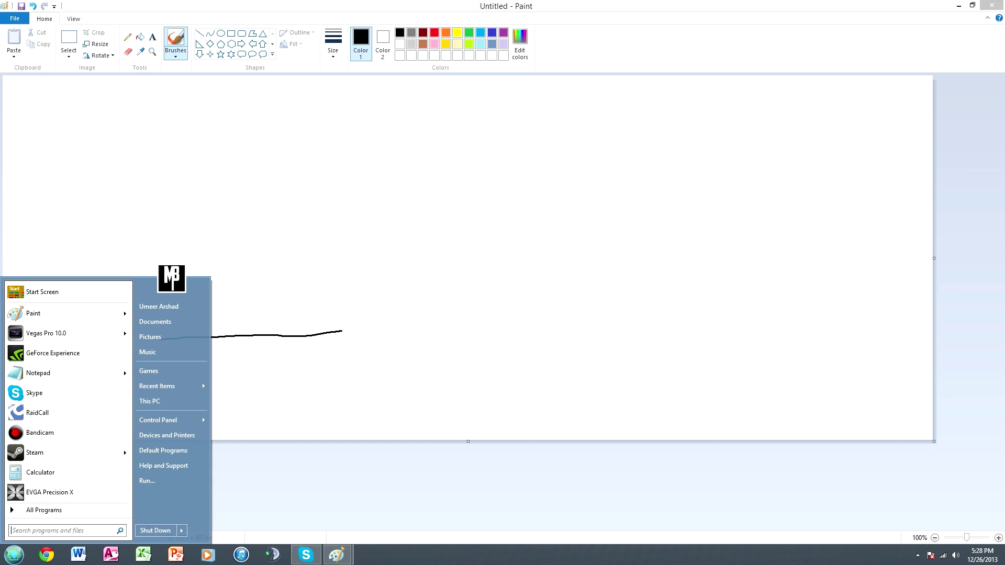
text(mouse)
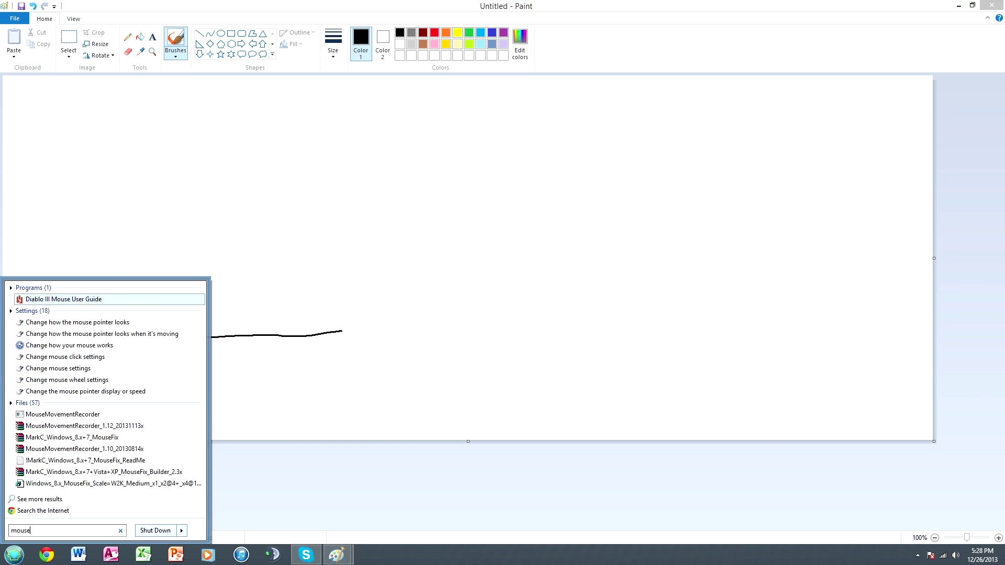
click(110, 322)
click(135, 80)
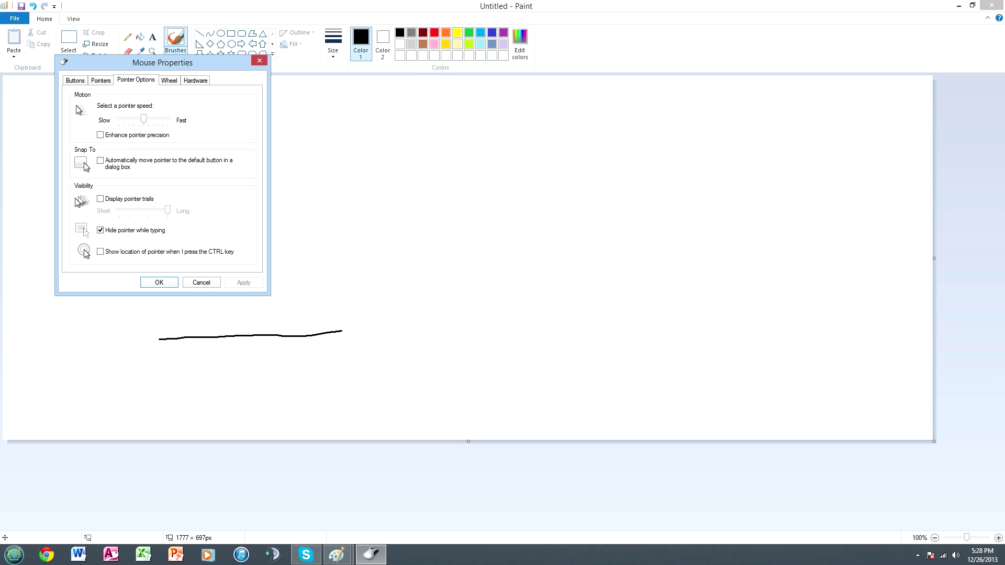
drag(143, 119, 167, 119)
key(Home)
click(244, 283)
key(Return)
mouse_move(706, 108)
mouse_down()
mouse_move(518, 161)
mouse_move(406, 297)
mouse_move(464, 417)
mouse_move(814, 326)
mouse_move(649, 195)
mouse_move(487, 305)
mouse_up()
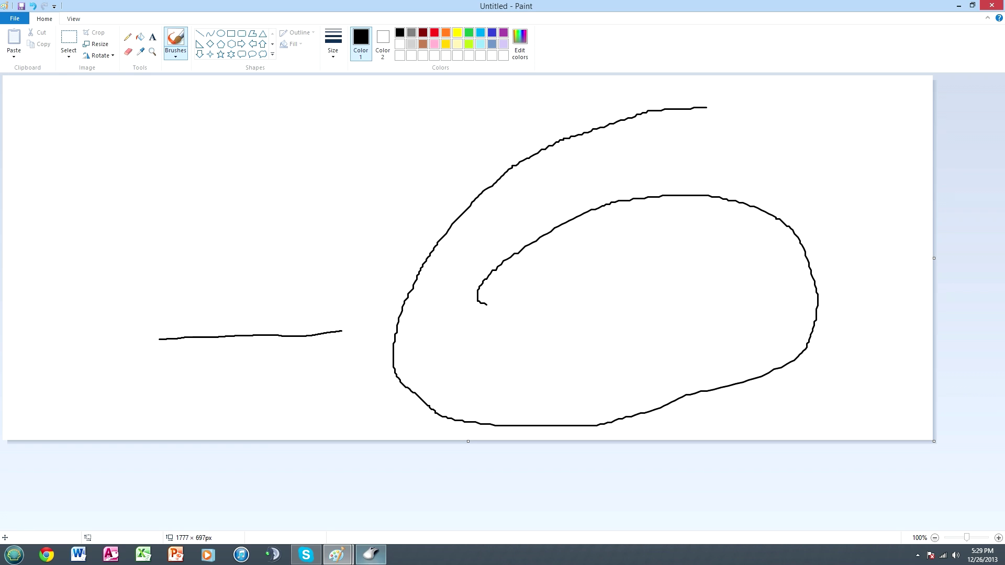
Reset the pointer speed to the middle notch in Mouse Properties, apply it and close the dialog.
click(371, 554)
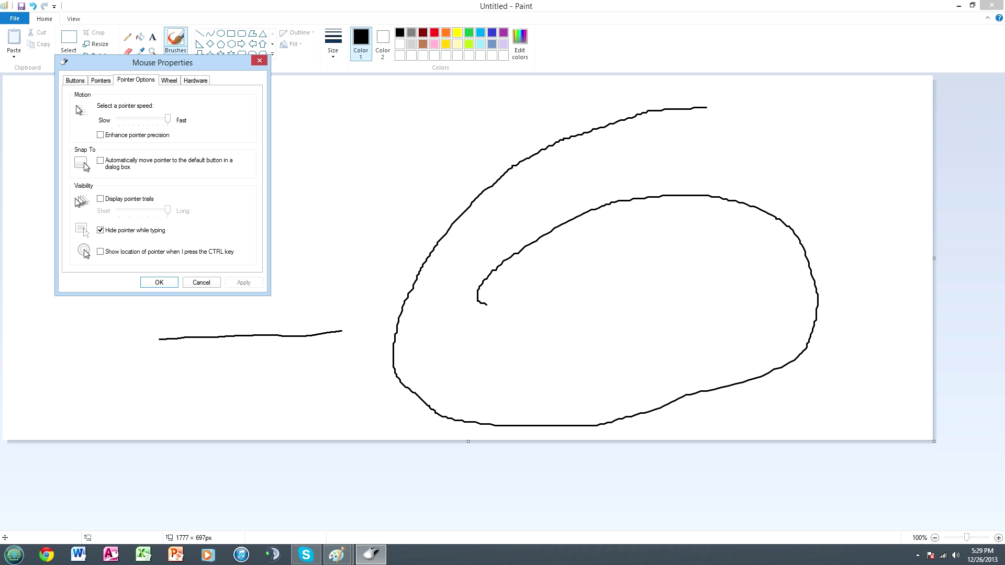
drag(167, 119, 119, 120)
key(Right)
key(Right)
key(Right)
key(Right)
key(Right)
key(alt+a)
key(Return)
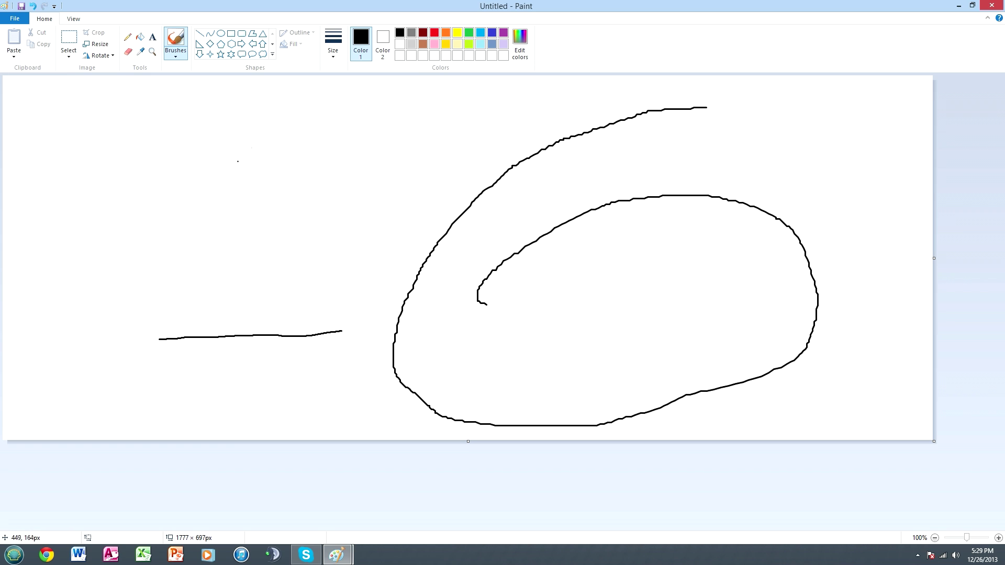
Draw a small freehand spiral above the line and undo both it and the large spiral.
mouse_move(342, 137)
mouse_down()
mouse_move(224, 160)
mouse_move(297, 251)
mouse_move(314, 157)
mouse_move(275, 233)
mouse_move(294, 209)
mouse_up()
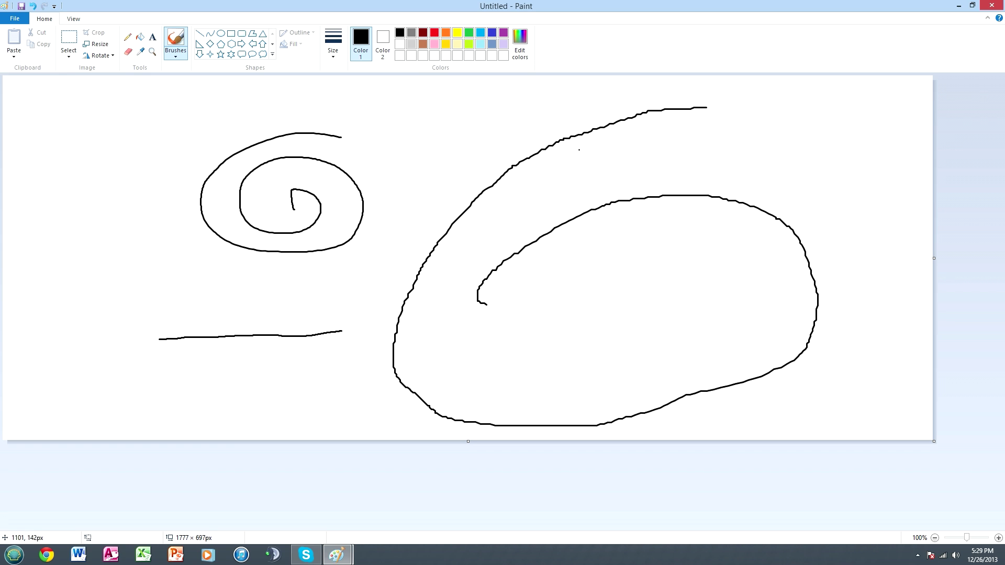
key(ctrl+z)
key(ctrl+z)
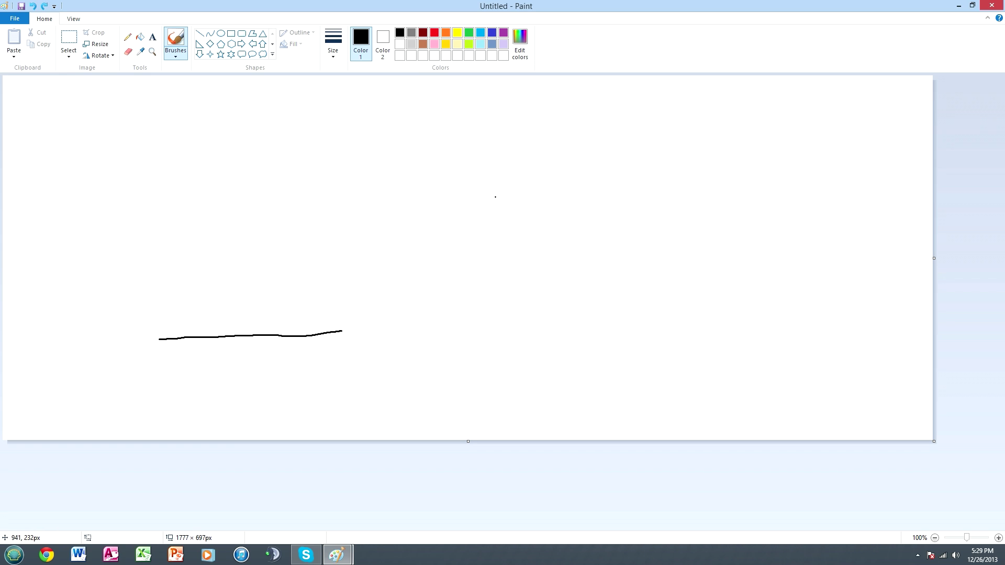
Close both Paint windows without saving the drawings.
key(ctrl+n)
click(521, 278)
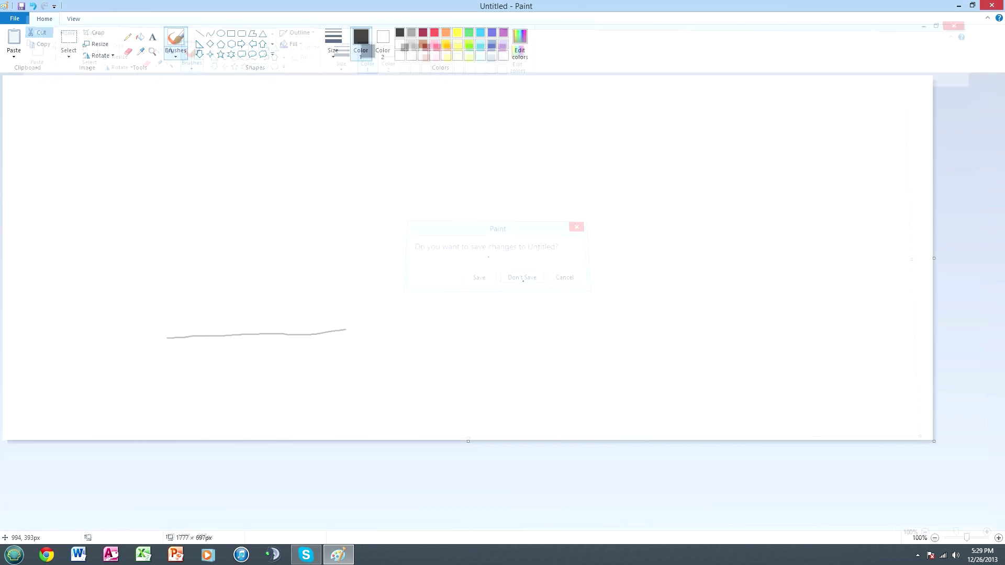
key(alt+F4)
click(520, 276)
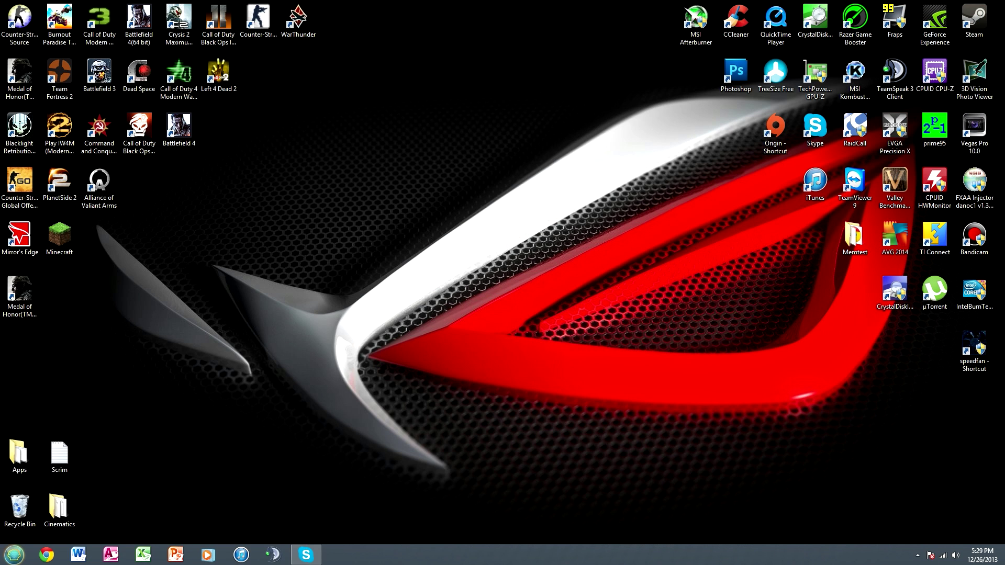
click(14, 555)
key(super)
key(super)
key(super)
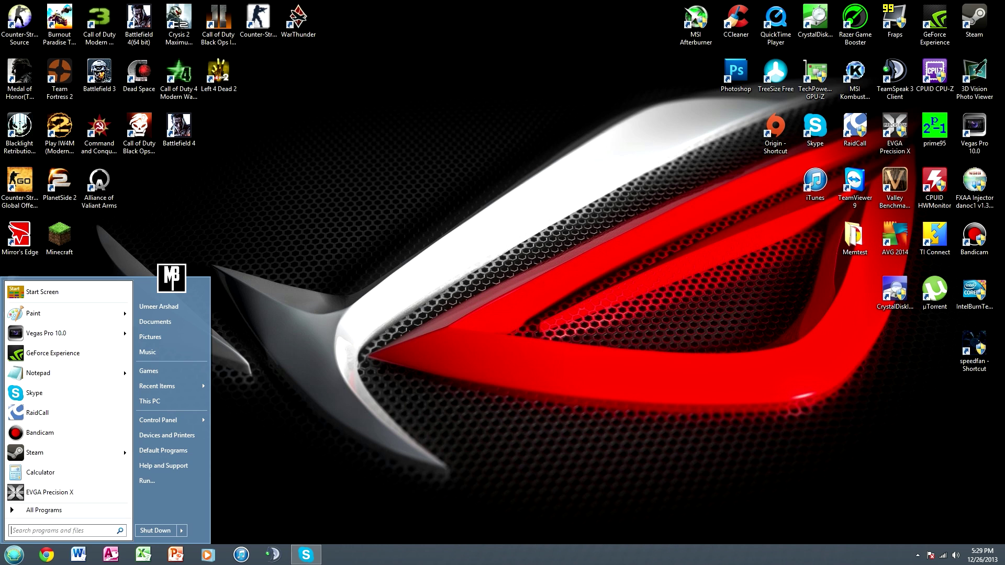
click(14, 555)
key(super)
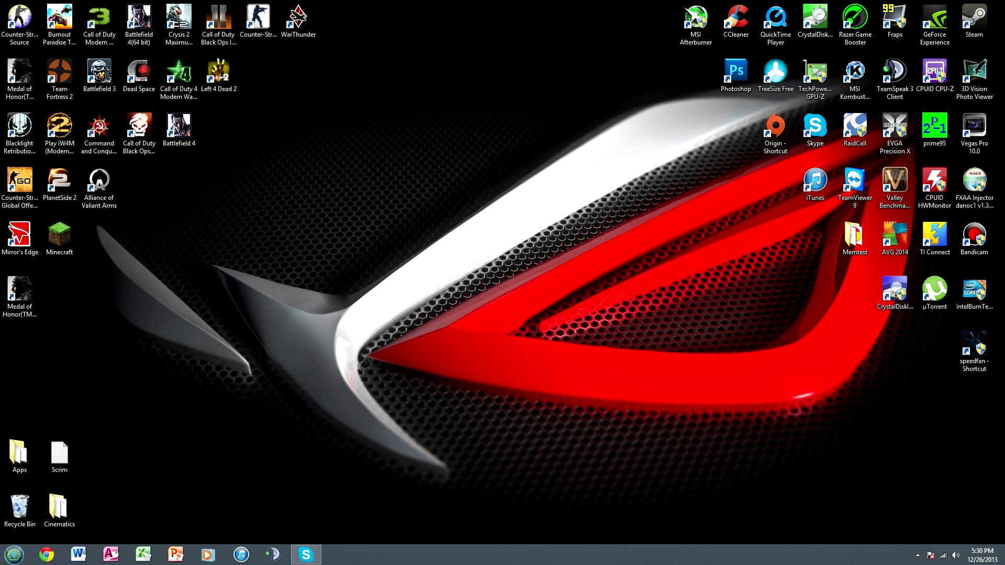
drag(1004, 461, 594, 1)
click(594, 2)
drag(1004, 417, 568, 267)
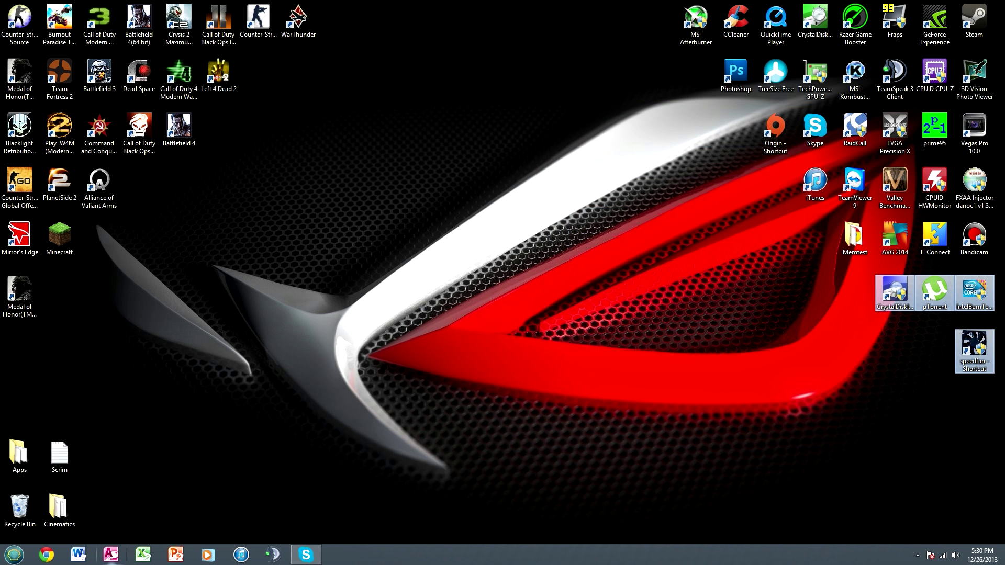
Launch Battlefield Play4Free from its website in Chrome and open the game launcher's settings.
click(47, 561)
click(47, 554)
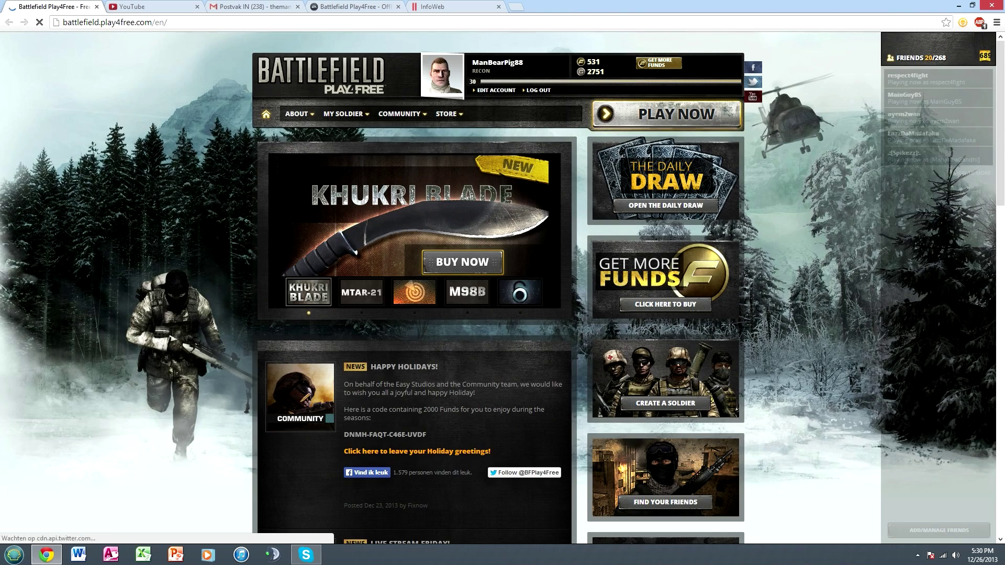
click(665, 114)
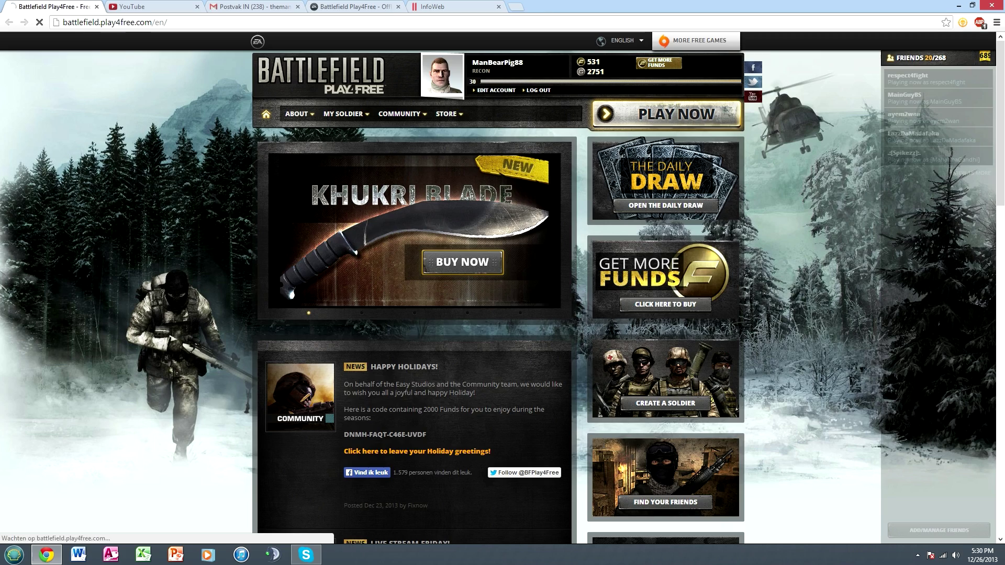
drag(639, 6, 480, 119)
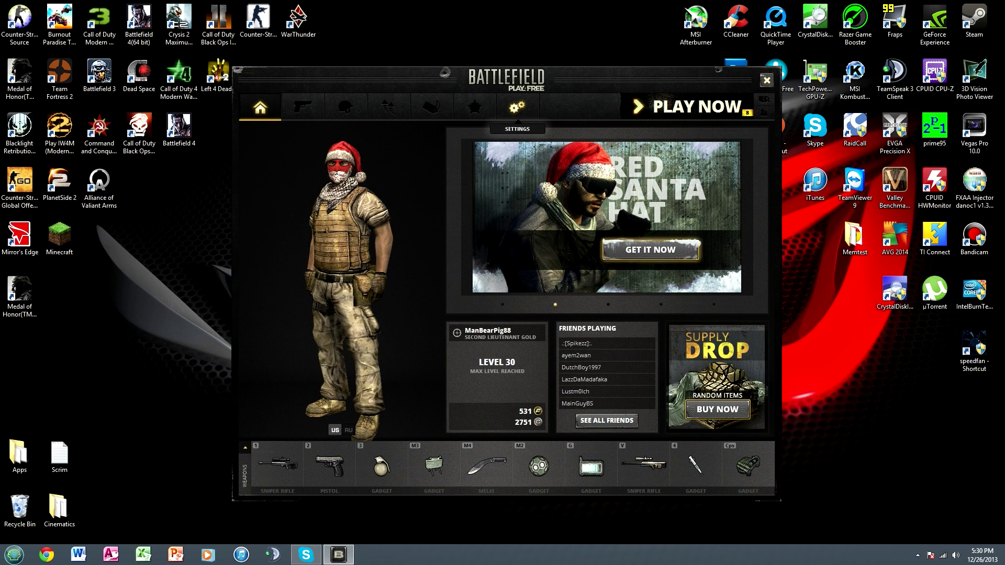
click(518, 107)
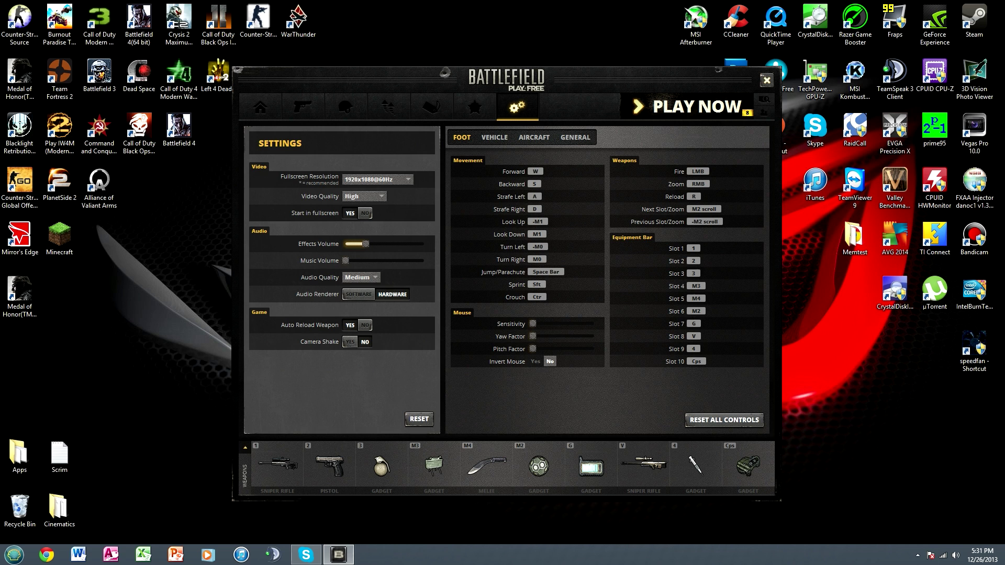
drag(377, 78, 319, 72)
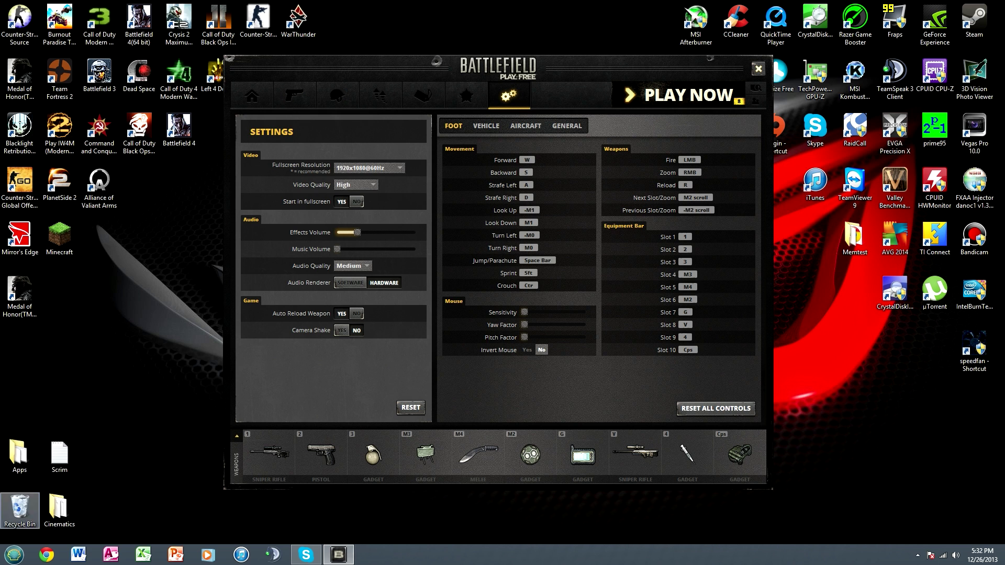
Open the Controls file from the Battlefield Play4Free folder in Documents with Notepad.
key(super)
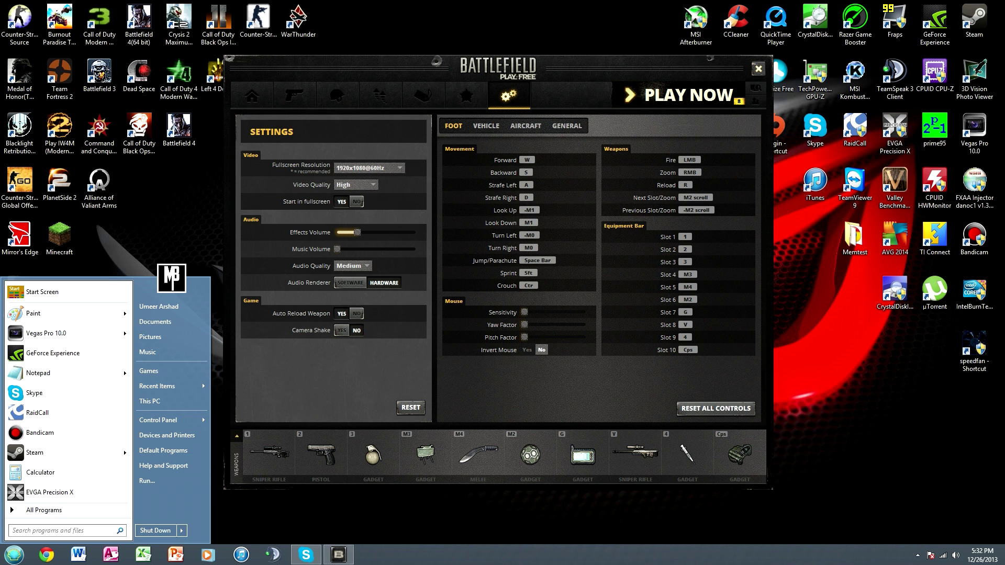
click(155, 322)
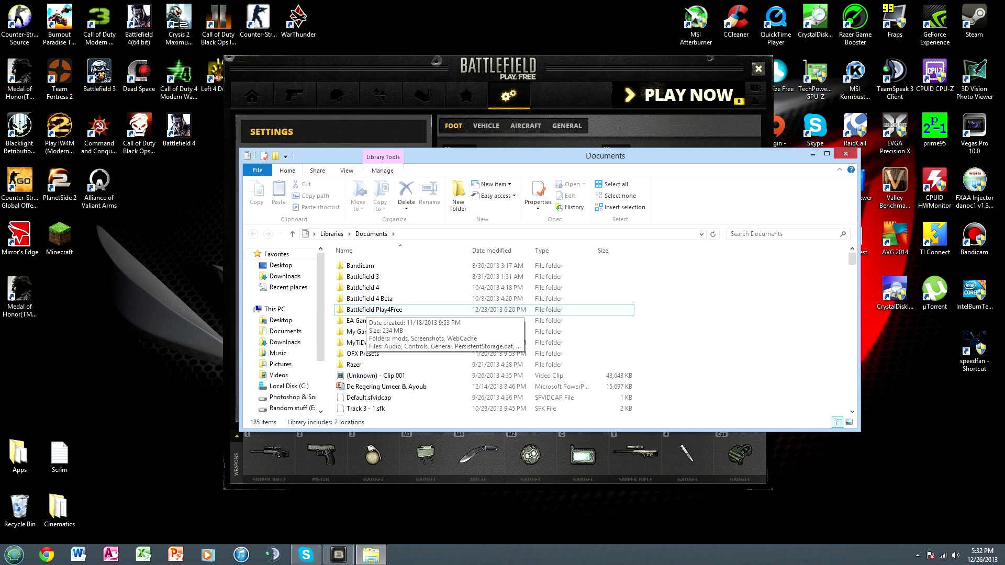
double_click(361, 310)
click(361, 309)
right_click(368, 308)
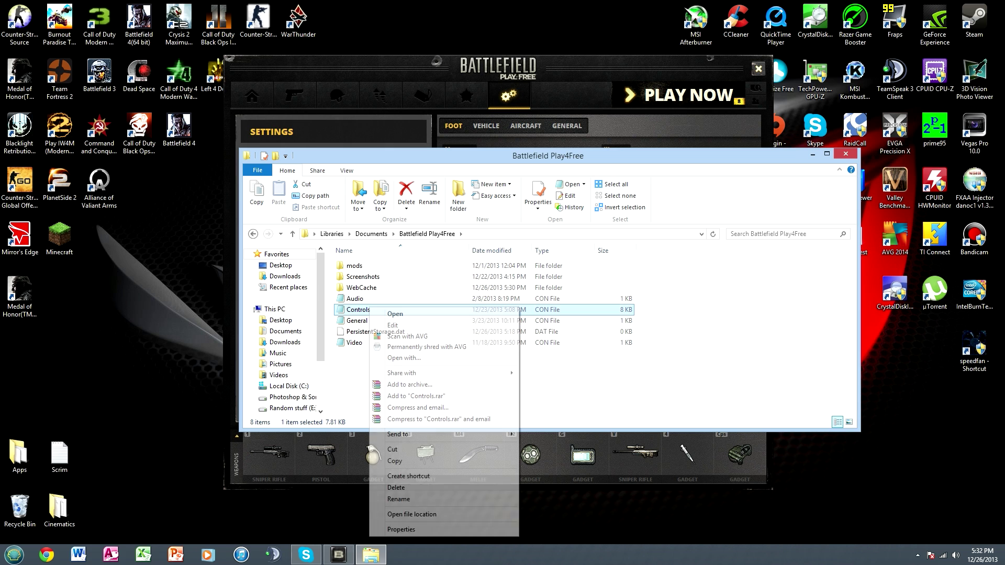
click(403, 358)
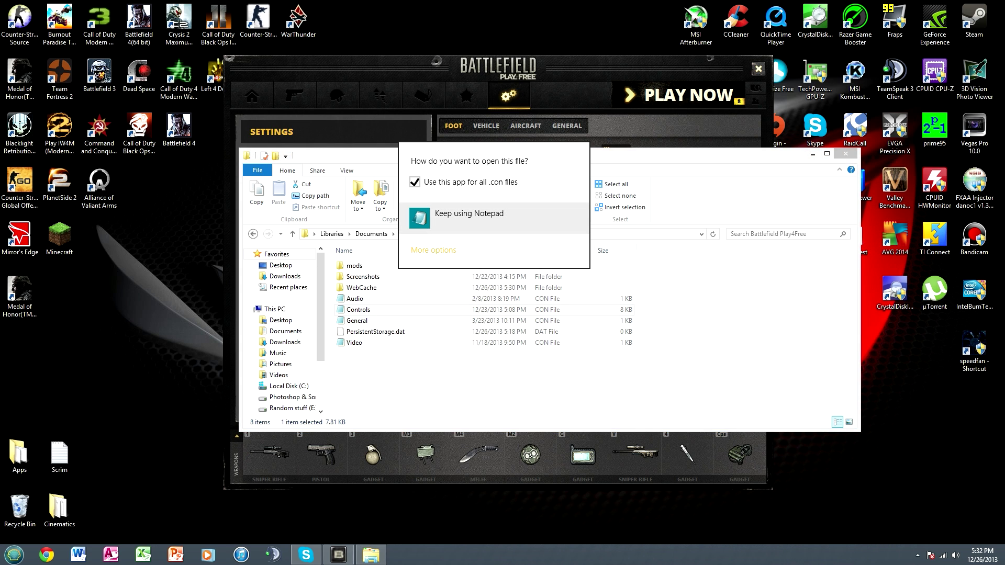
key(Return)
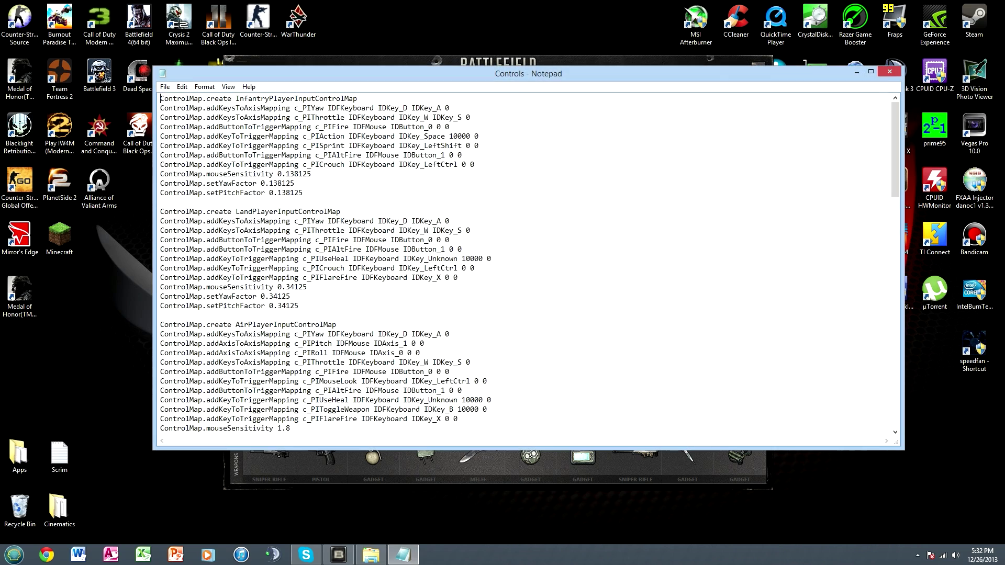
Look through the infantry, land, air and helicopter control map sections of the Controls file.
drag(160, 202, 157, 98)
drag(303, 306, 105, 146)
scroll(525, 265, down, 3)
scroll(523, 262, down, 5)
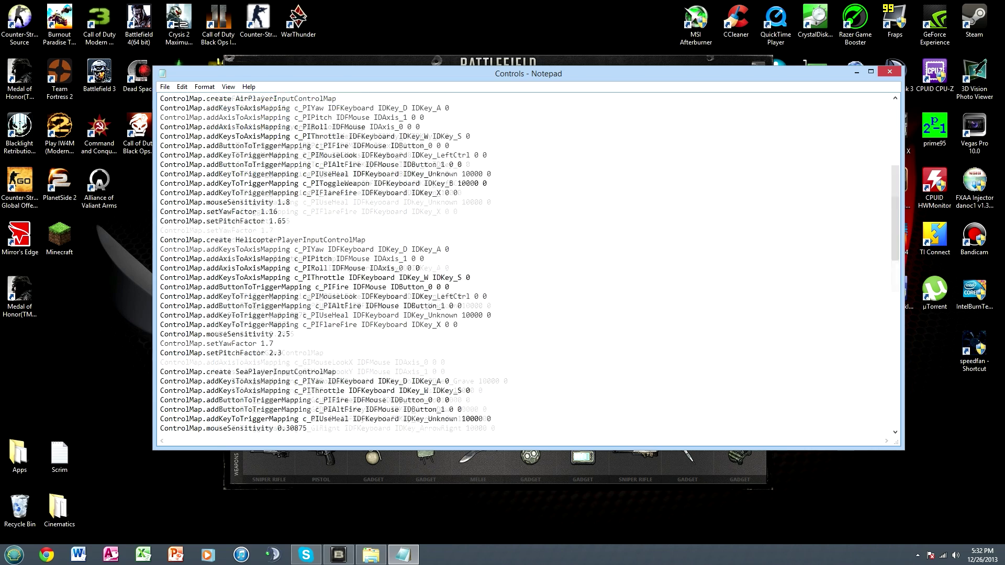
scroll(524, 262, up, 8)
click(303, 193)
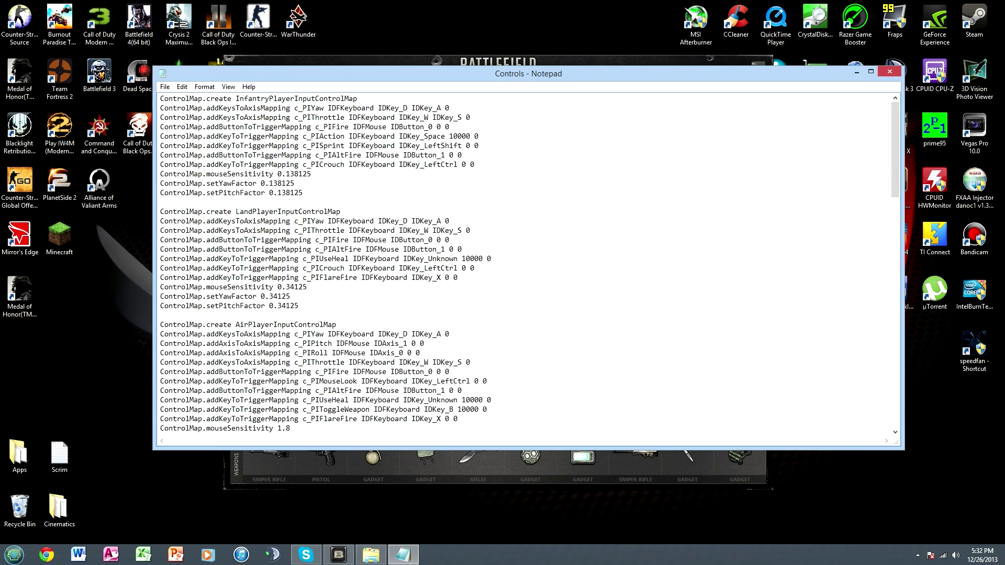
Examine the infantry mouse sensitivity and yaw factor entries and compare them with the mouse sliders in the game launcher.
drag(278, 174, 311, 173)
click(302, 174)
double_click(303, 174)
drag(260, 183, 295, 183)
click(311, 173)
key(alt+Tab)
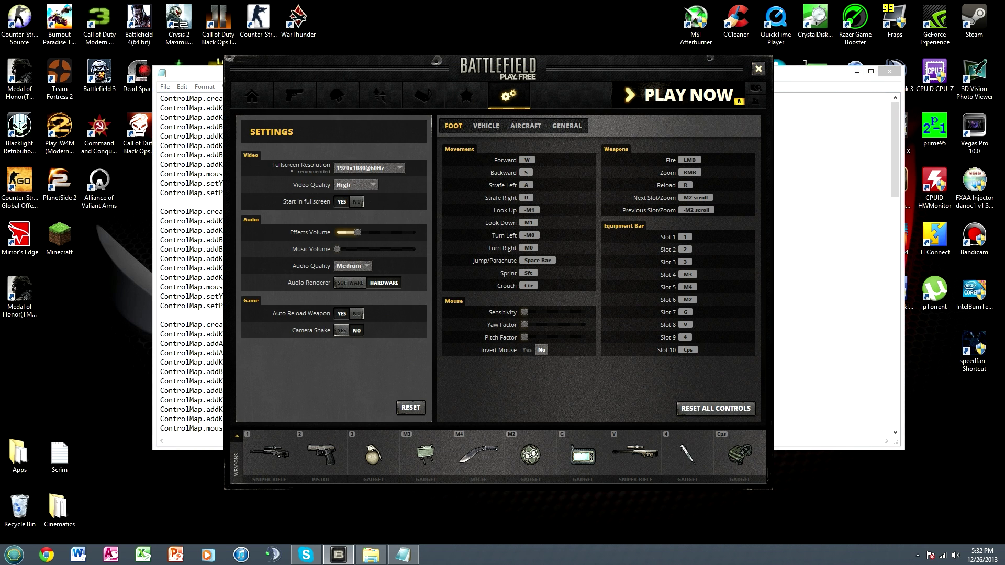
key(alt+Tab)
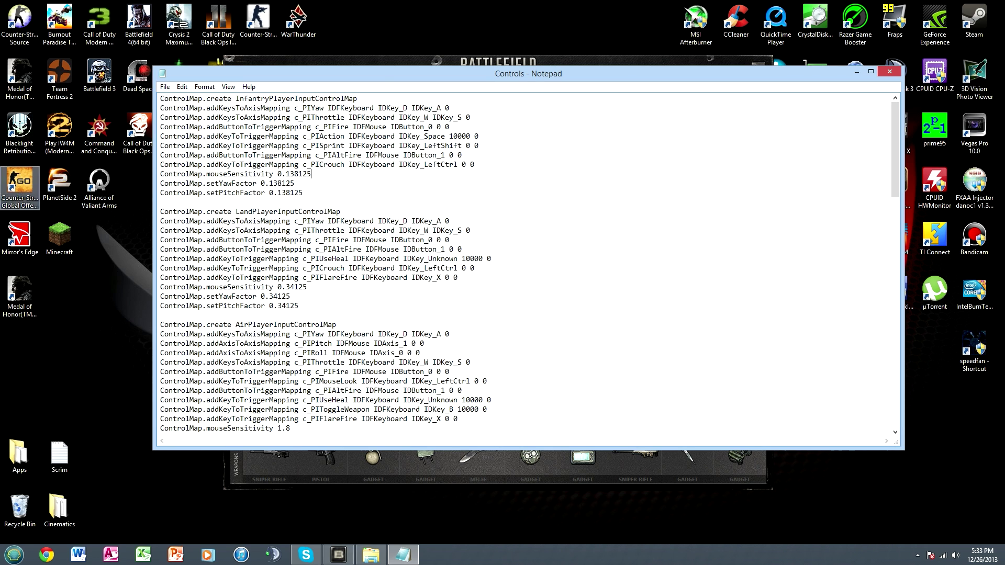
Highlight the infantry mouse sensitivity, yaw factor and pitch factor values in the Controls file.
drag(303, 192, 278, 173)
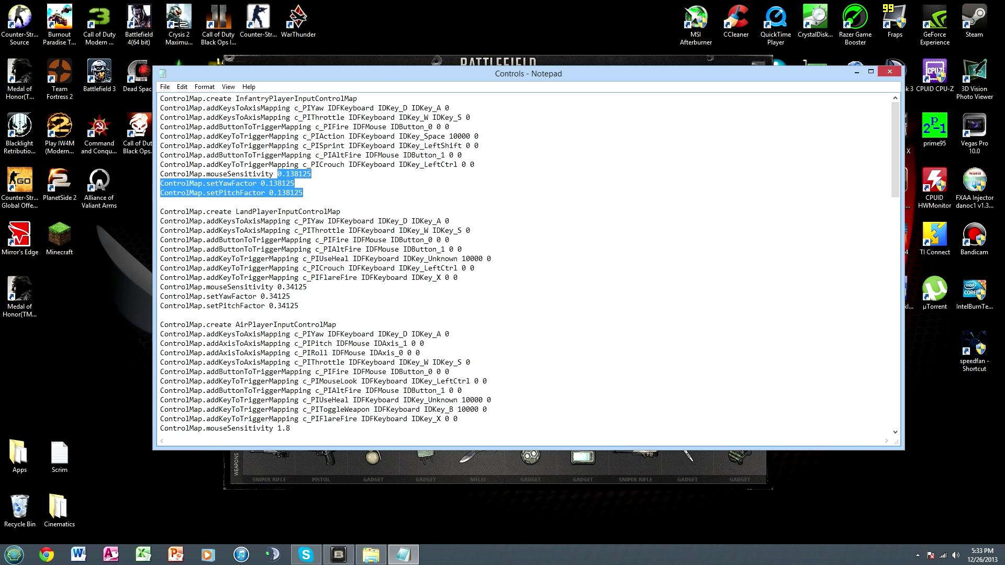
drag(303, 193, 277, 174)
click(278, 174)
key(shift+End)
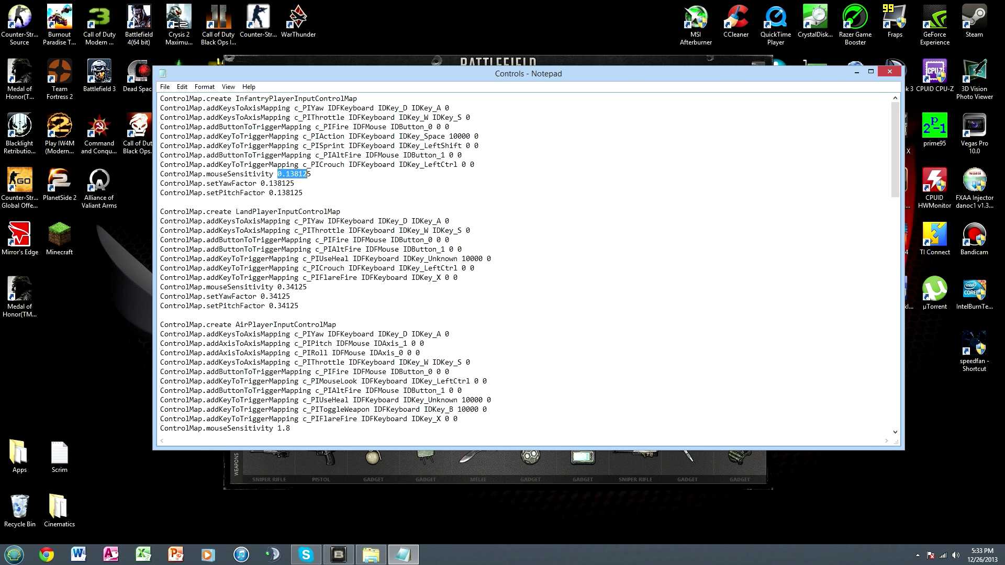
key(shift+Down)
key(shift+Down)
mouse_move(303, 193)
mouse_down()
mouse_move(161, 174)
mouse_move(299, 192)
mouse_up()
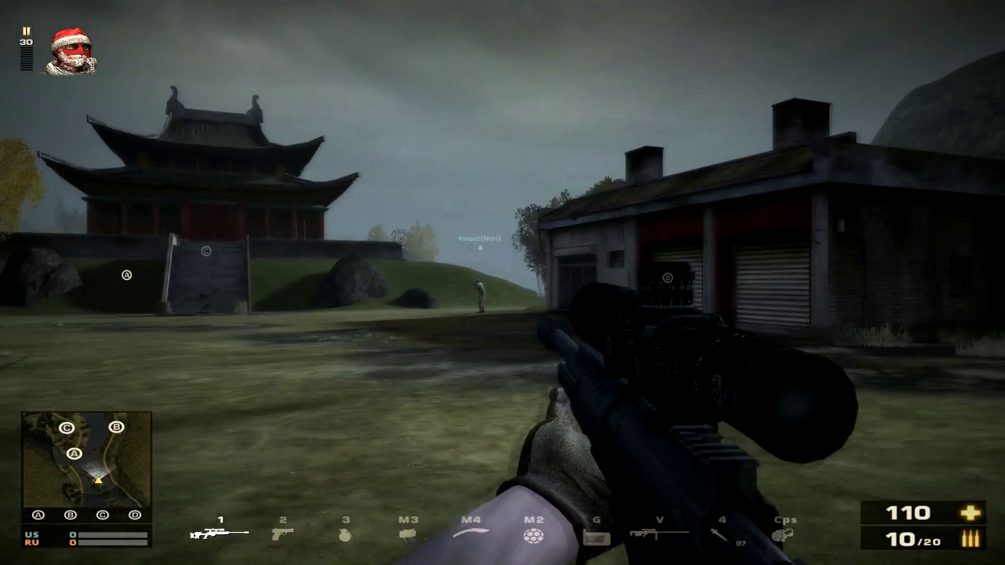
Test the aim in the game by scoping with the sniper rifle and switching between it and the pistol.
right_click(503, 282)
key(2)
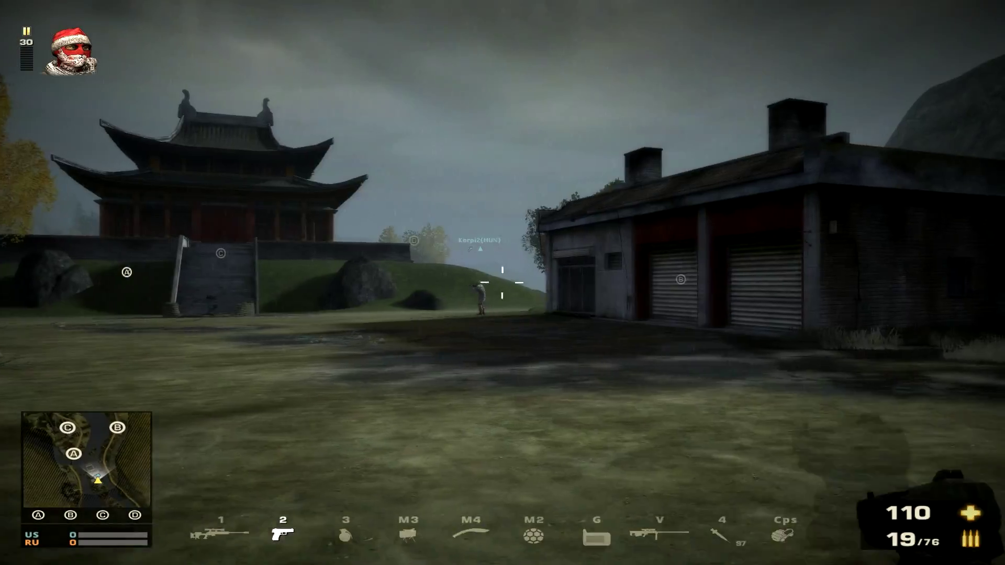
key(1)
right_click(502, 283)
key(2)
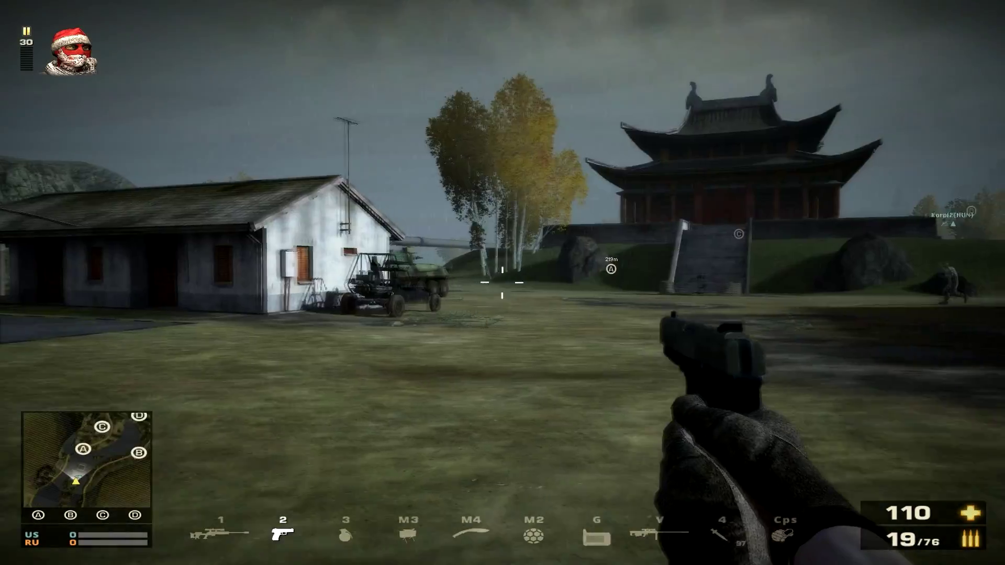